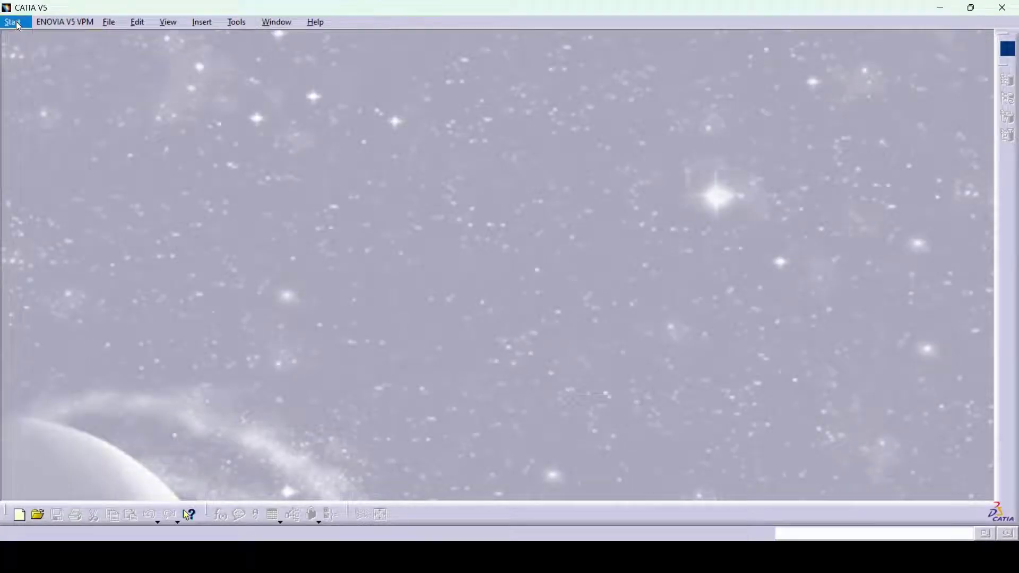
# Create a new Part Design part named FORK.
pyautogui.click(13, 22)
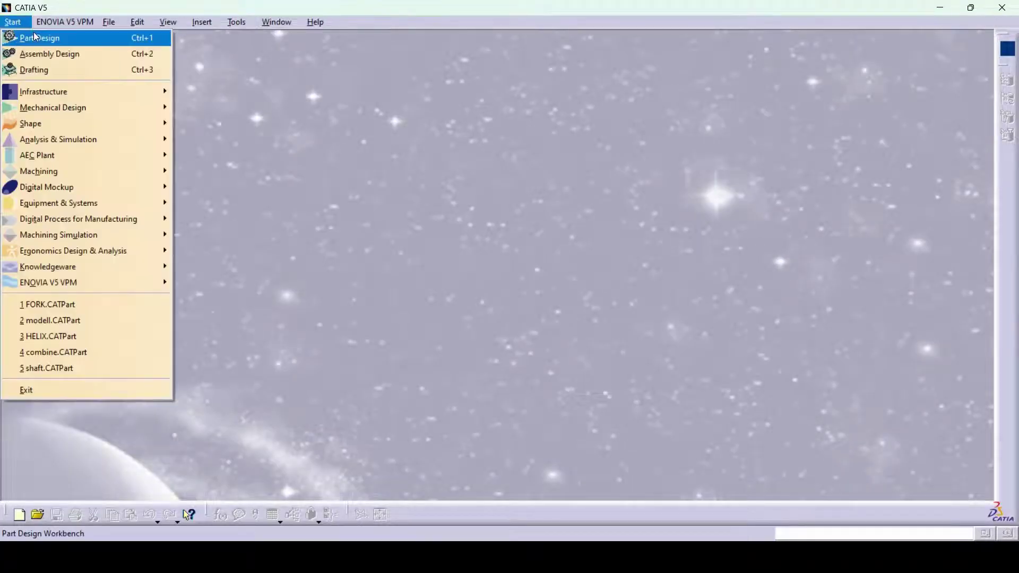
pyautogui.click(36, 37)
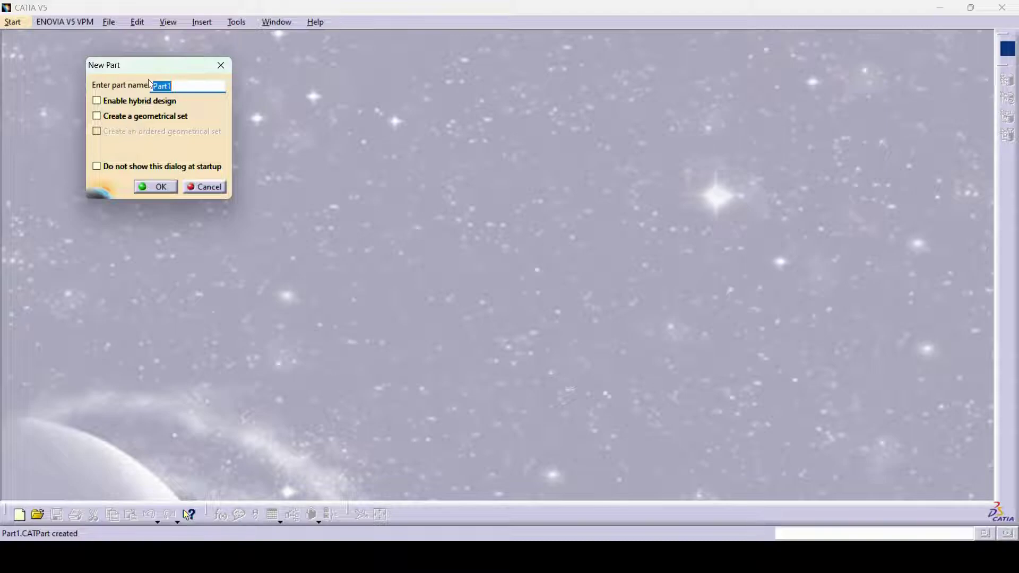
pyautogui.write('FORK')
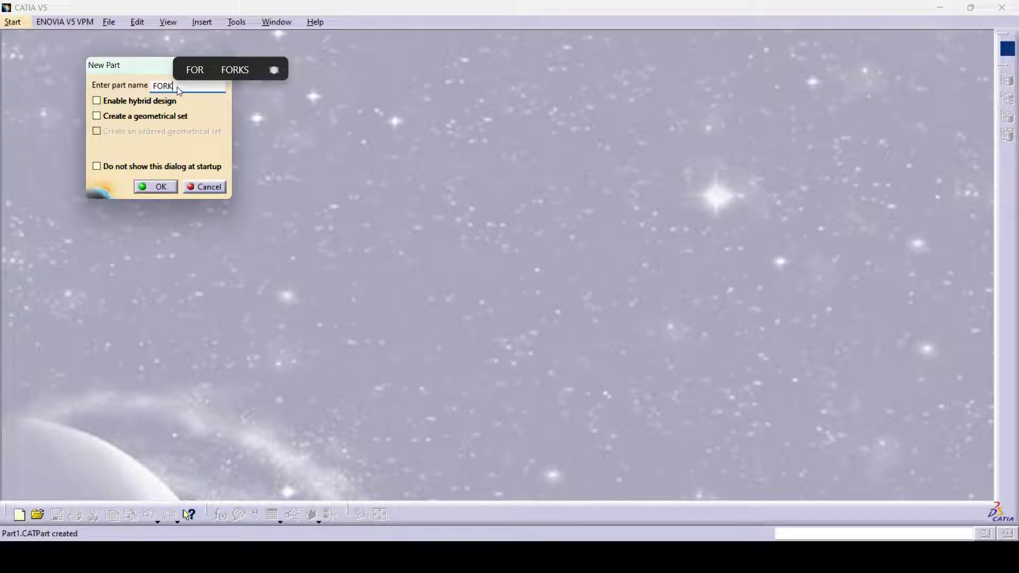
pyautogui.click(160, 187)
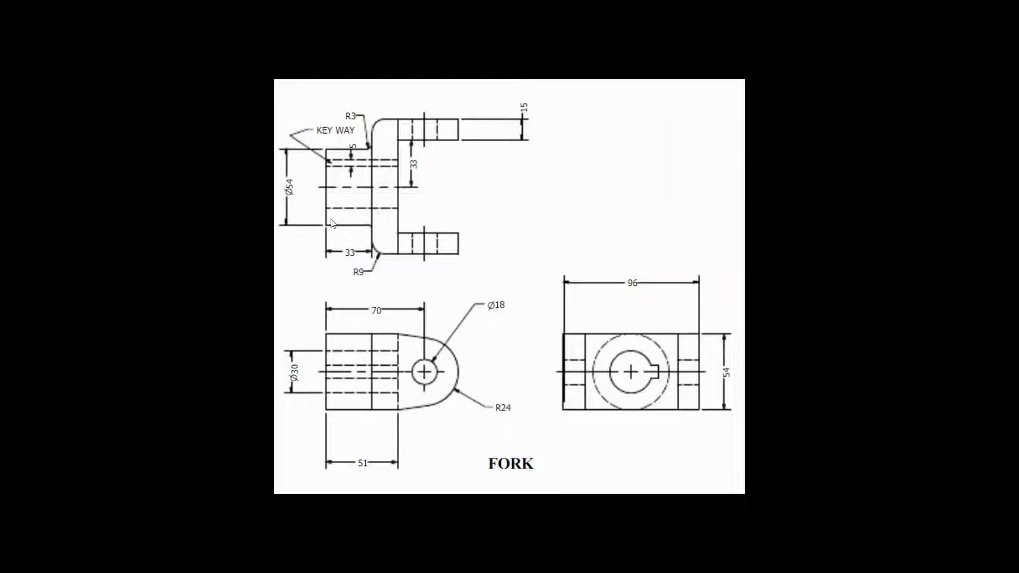
# Start a positioned sketch on the ZX plane of the absolute axis system.
pyautogui.hotkey('alt', 'Tab')
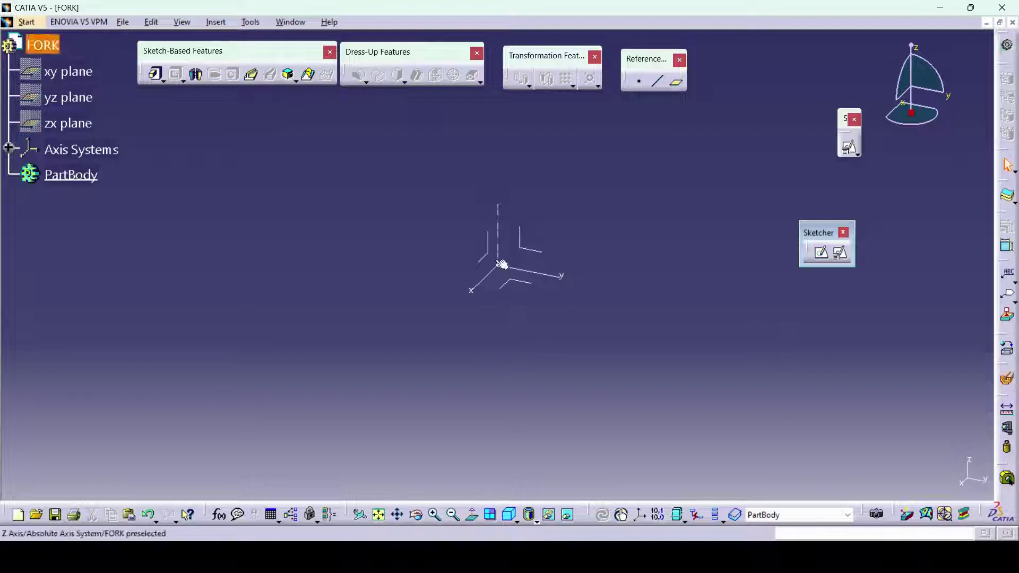
pyautogui.click(500, 264)
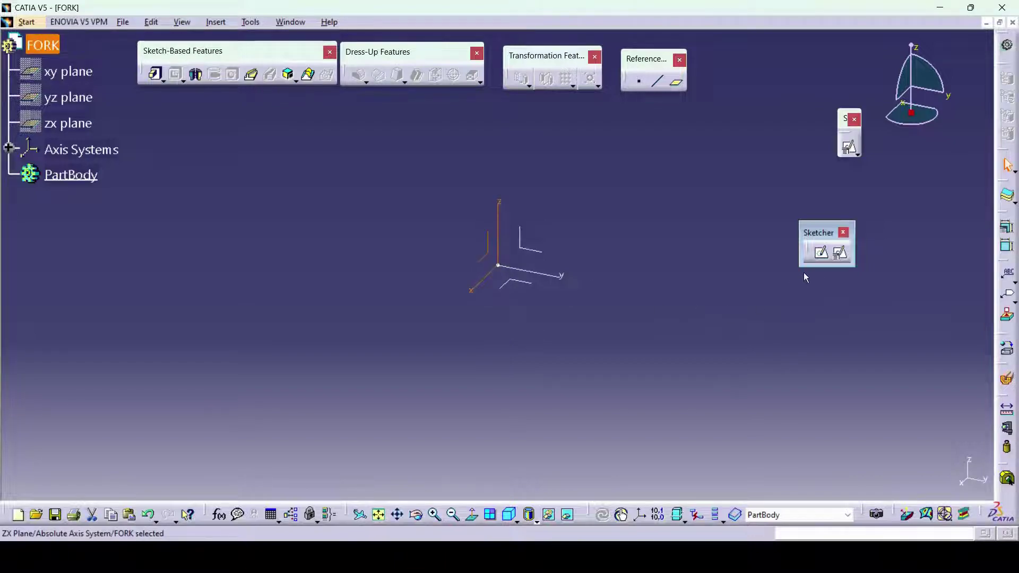
pyautogui.click(841, 255)
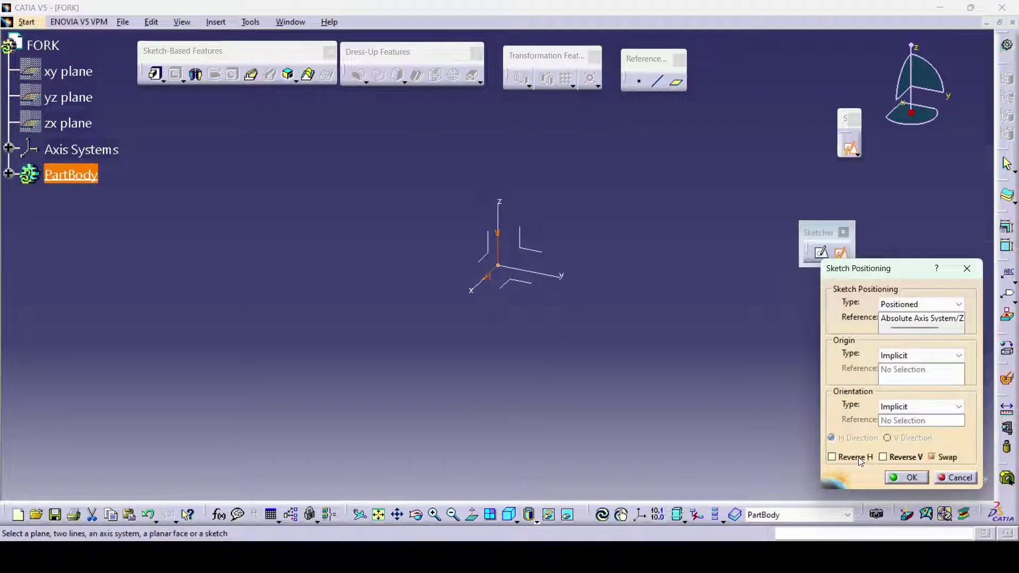
pyautogui.click(909, 477)
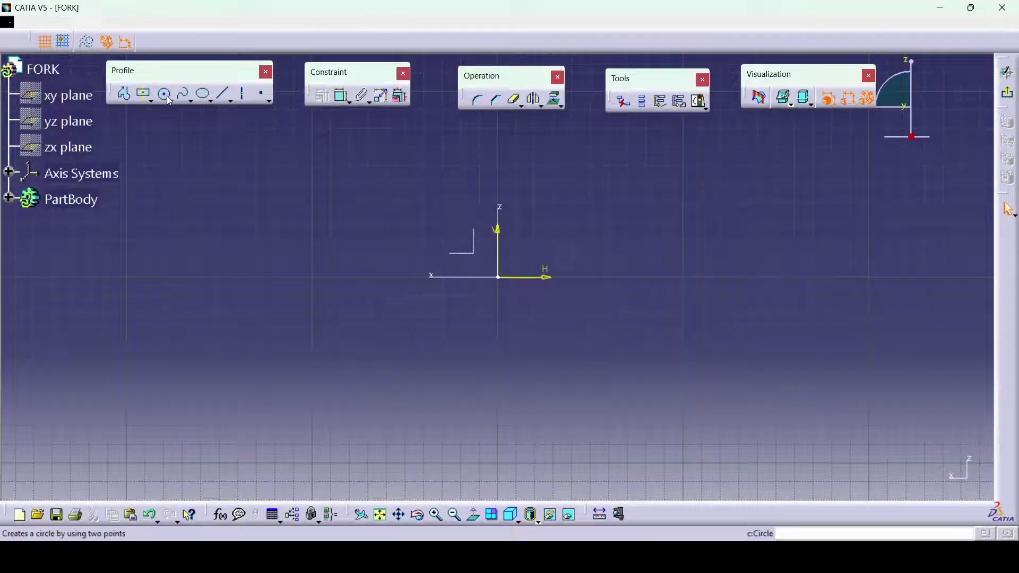
# Sketch a circle centred on the origin and constrain its diameter to 54 mm.
pyautogui.click(166, 95)
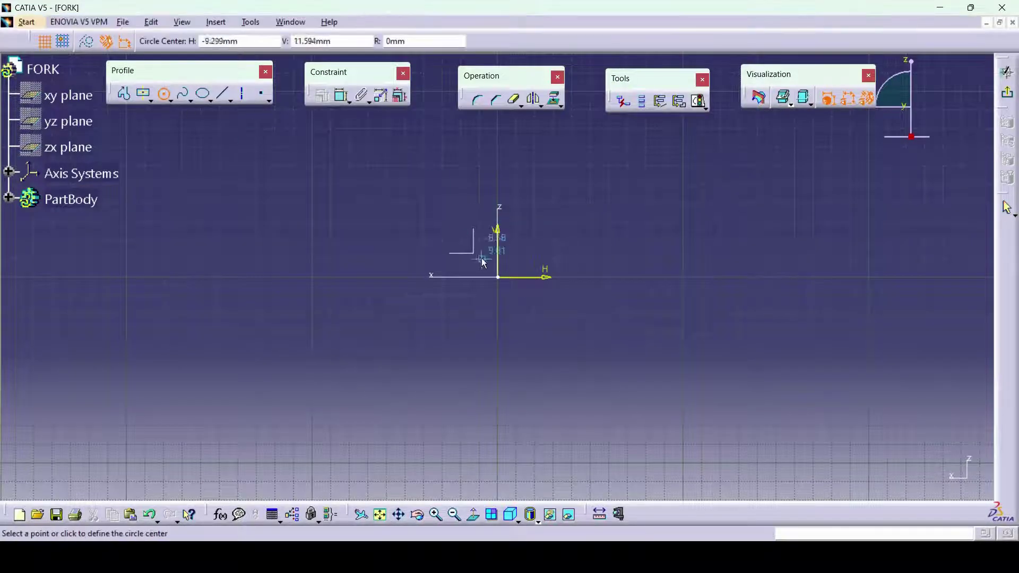
pyautogui.click(498, 276)
pyautogui.click(525, 304)
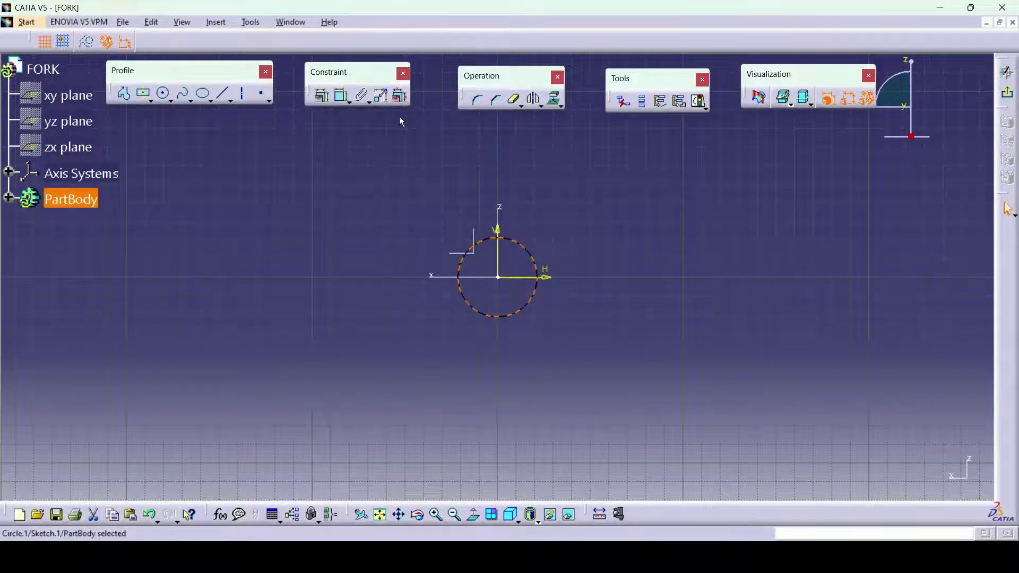
pyautogui.click(343, 100)
pyautogui.click(515, 243)
pyautogui.click(517, 194)
pyautogui.doubleClick(516, 192)
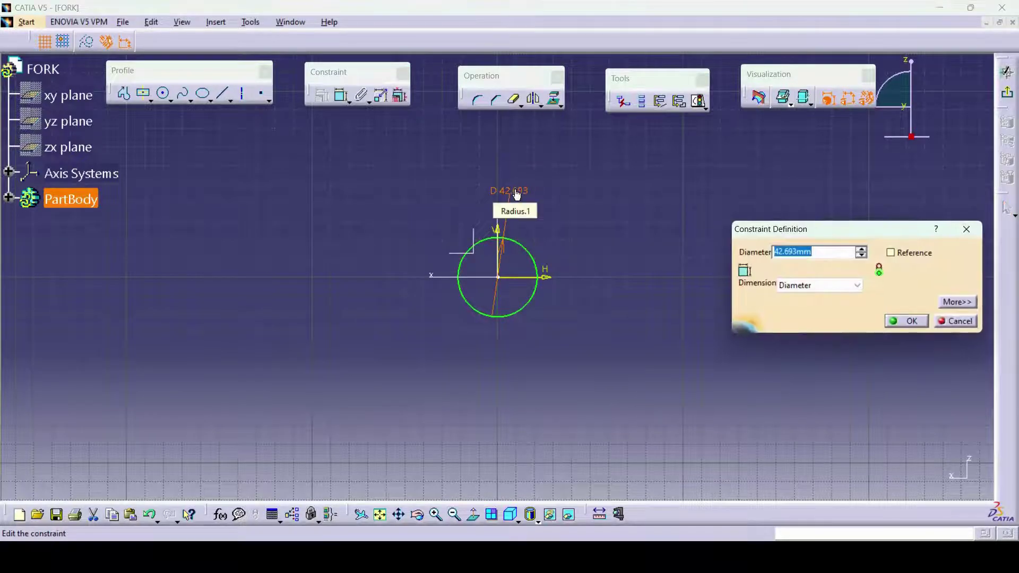
pyautogui.write('54')
pyautogui.press('Return')
# Check the hub length on the fork drawing and pad the circle sketch 33 mm.
pyautogui.hotkey('alt', 'Tab')
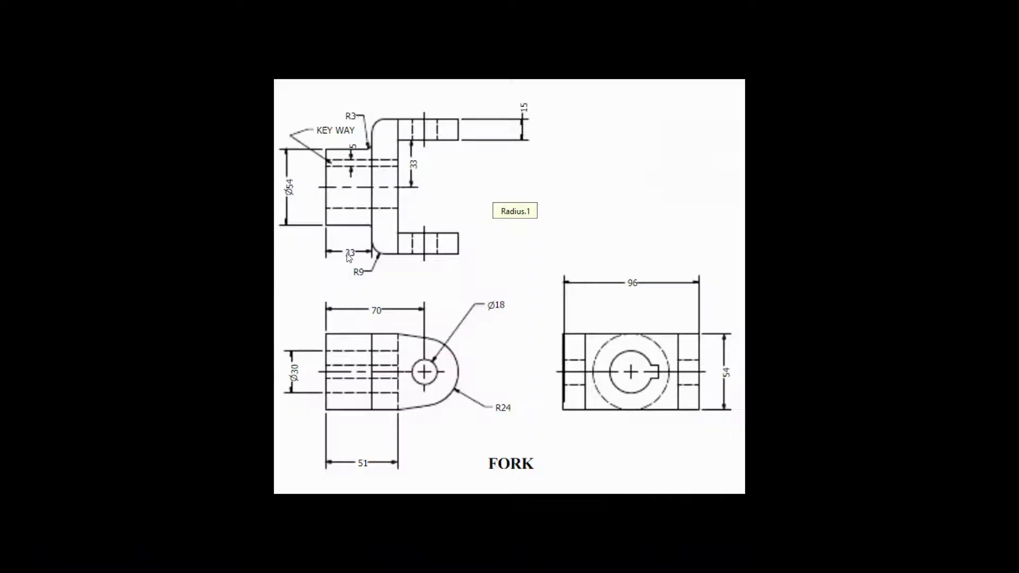
pyautogui.hotkey('alt', 'Tab')
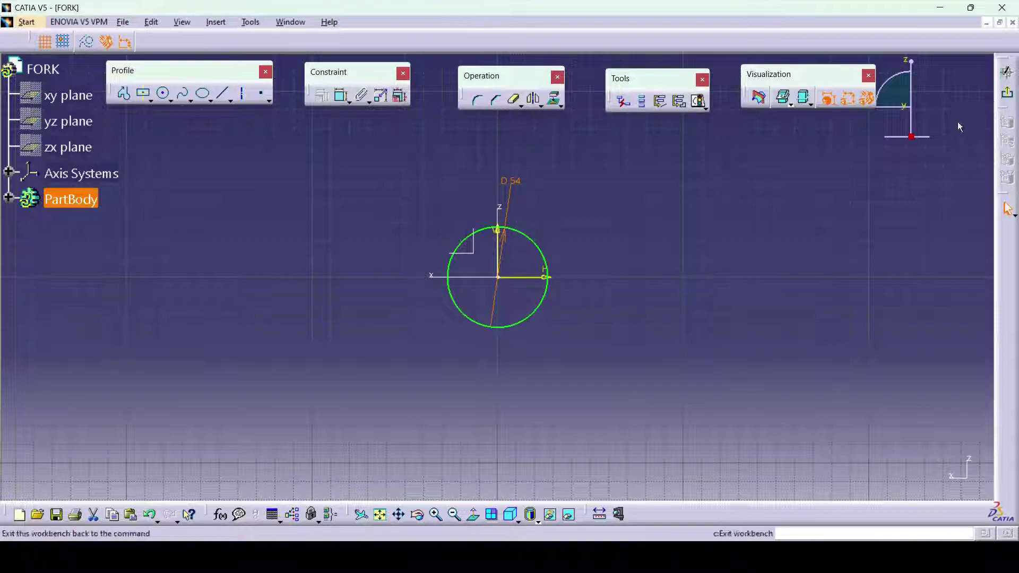
pyautogui.click(1007, 71)
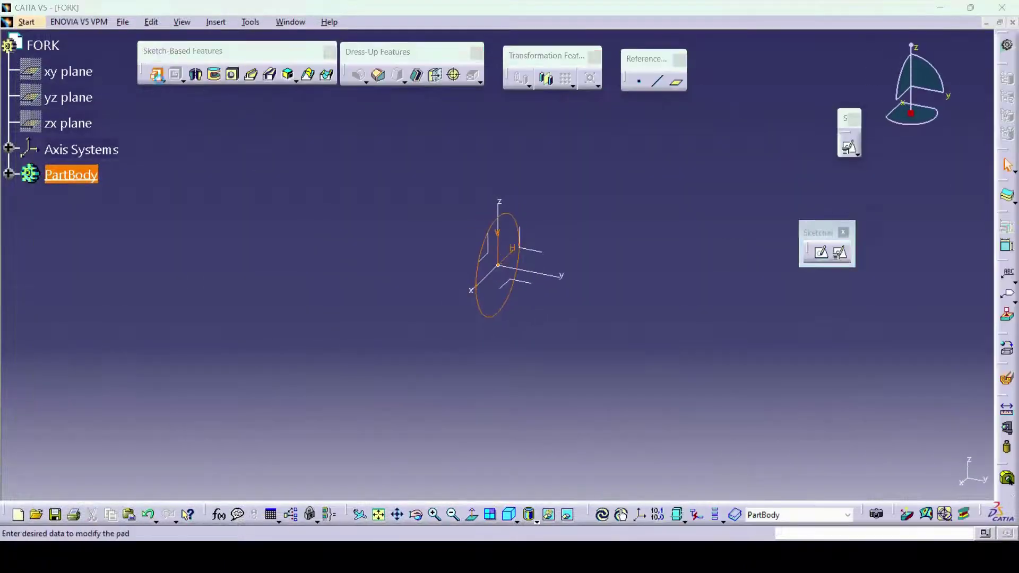
pyautogui.write('33')
pyautogui.press('Return')
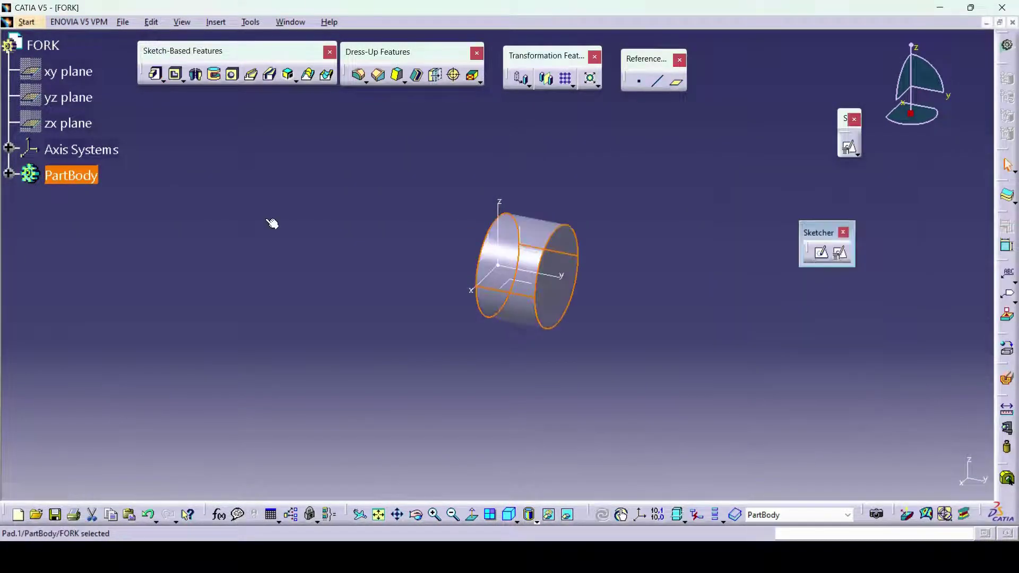
pyautogui.click(291, 281)
# Sketch on the YZ plane a tall centered rectangle about 105 mm high, just beyond the cylinder's outer end.
pyautogui.hotkey('alt', 'Tab')
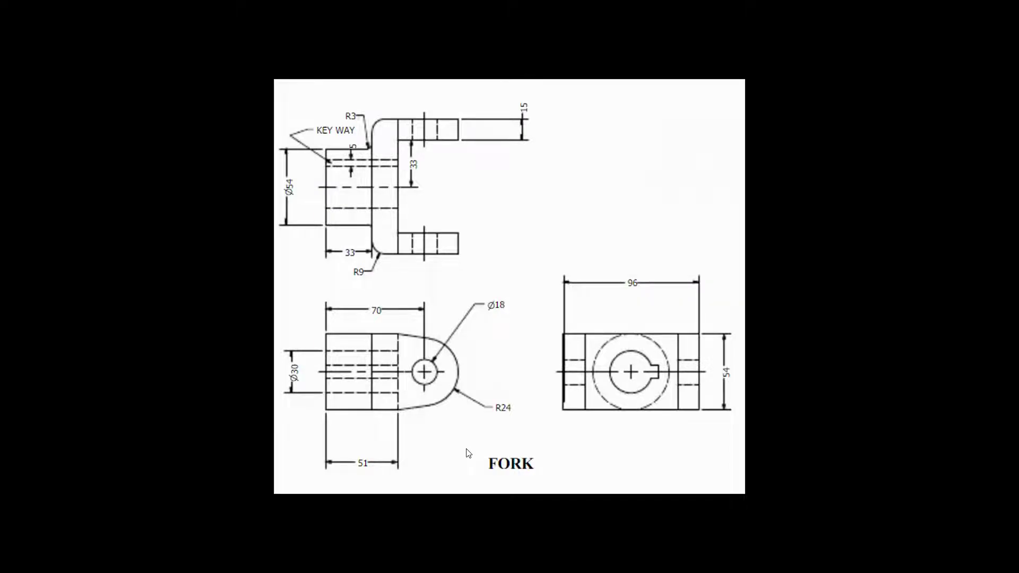
pyautogui.hotkey('alt', 'Tab')
pyautogui.click(530, 250)
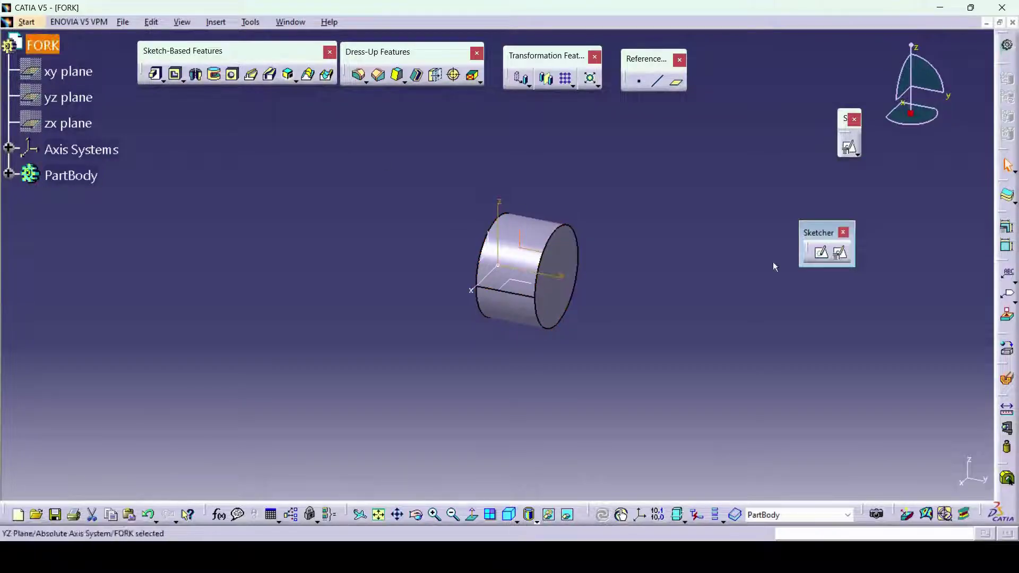
pyautogui.click(821, 252)
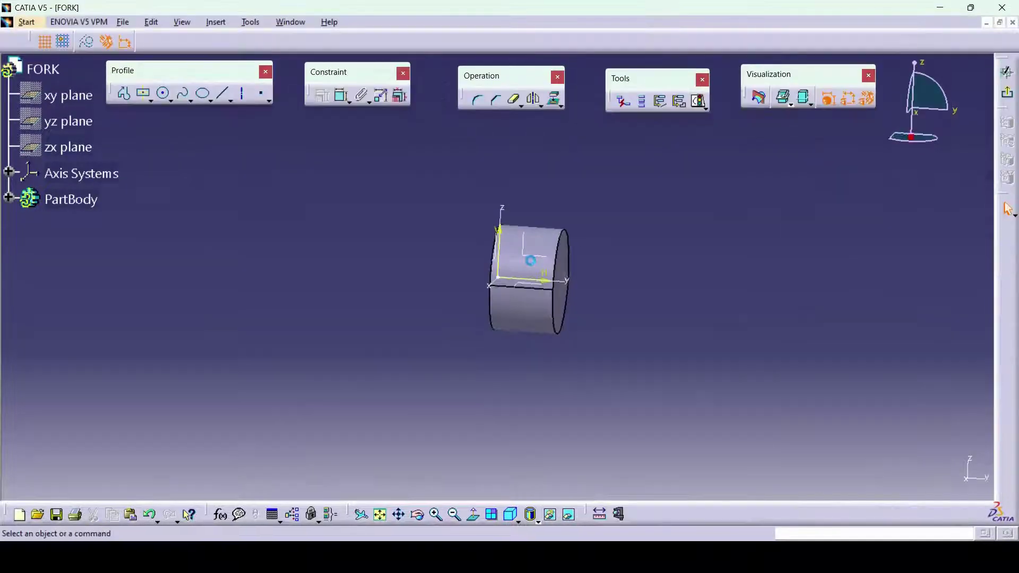
pyautogui.click(144, 96)
pyautogui.click(597, 275)
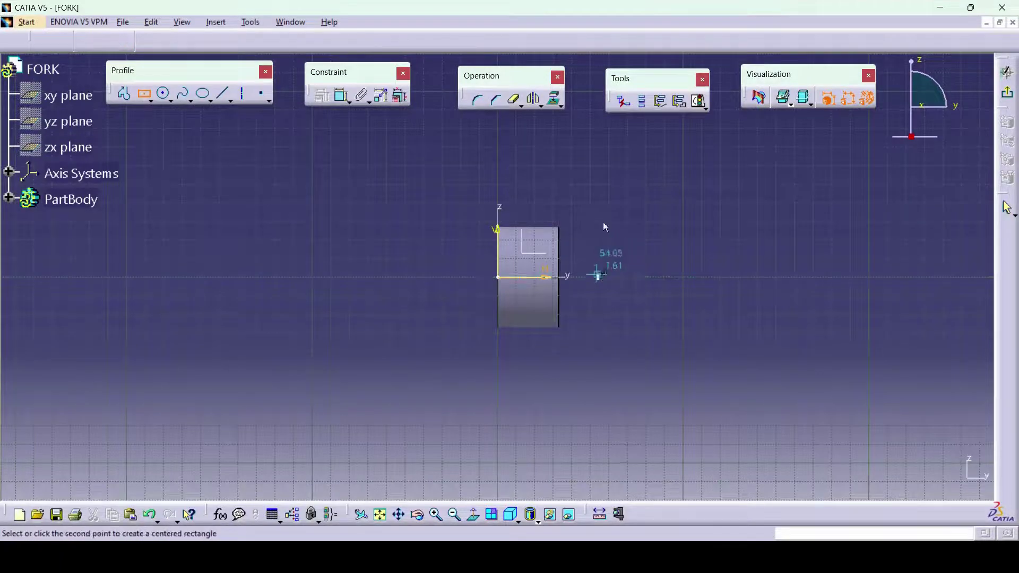
pyautogui.click(616, 180)
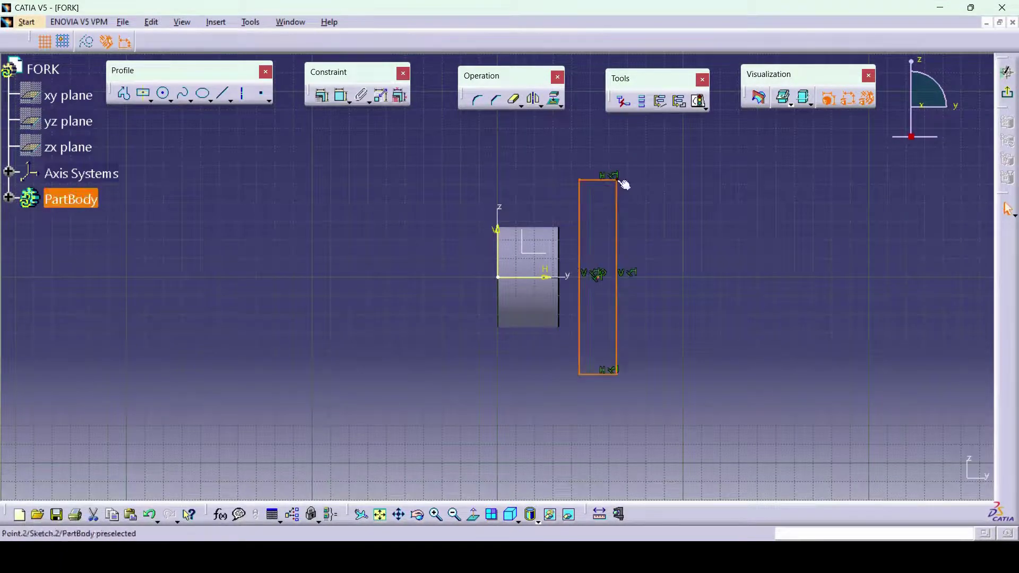
# Make the rectangle's near vertical side coincident with the cylinder's end face.
pyautogui.click(343, 97)
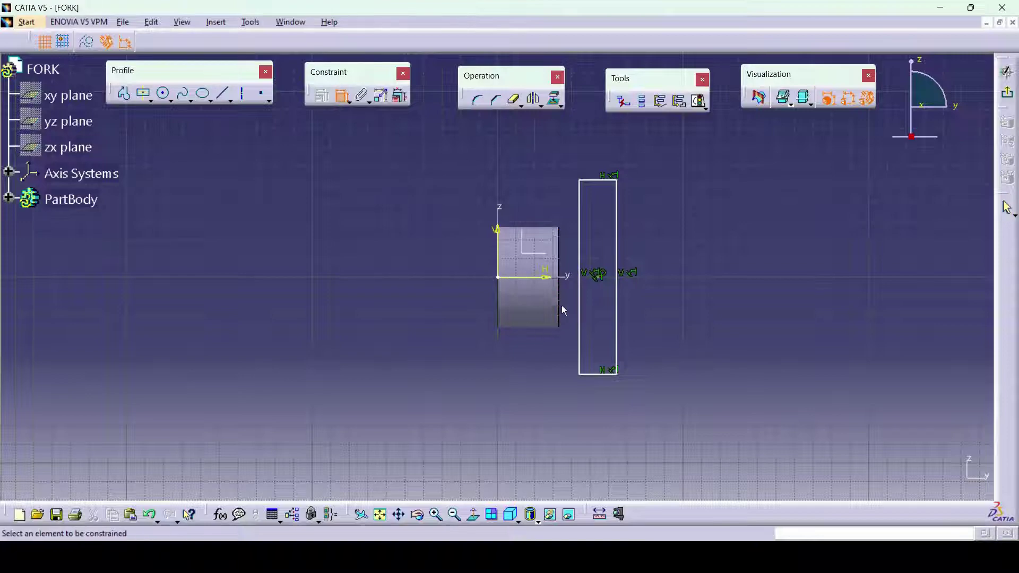
pyautogui.click(560, 267)
pyautogui.click(586, 255)
pyautogui.rightClick(505, 161)
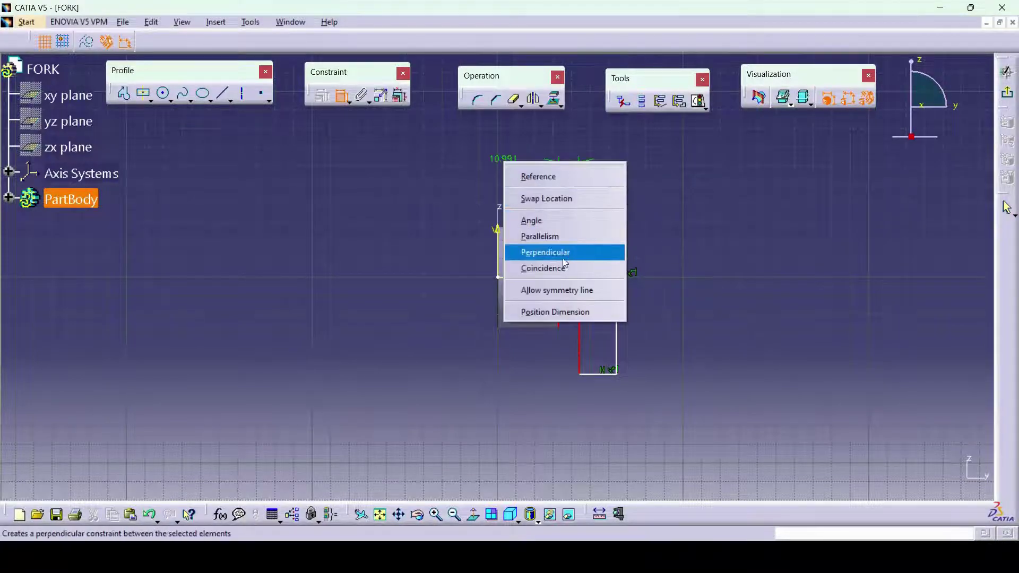
pyautogui.click(541, 268)
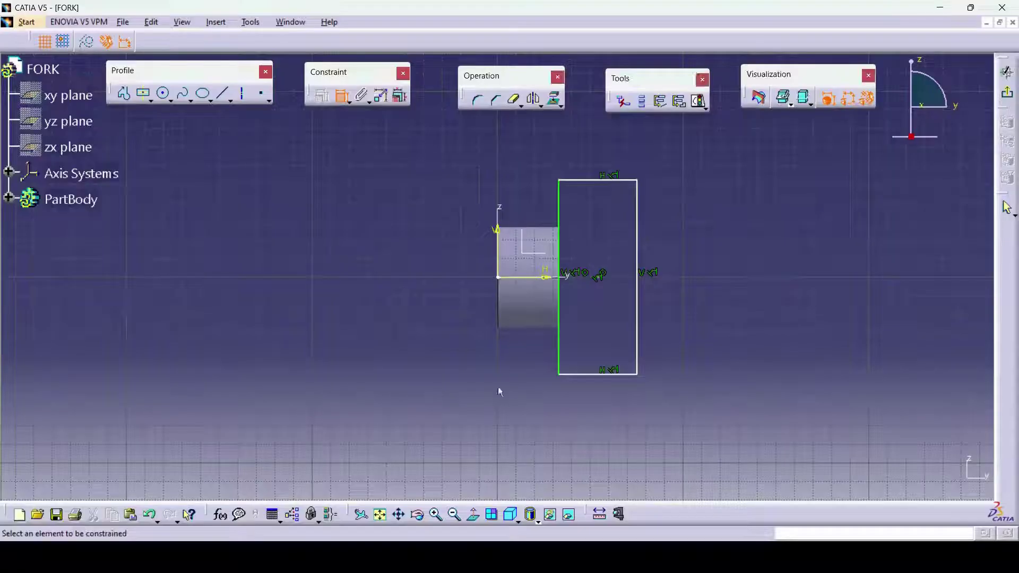
# Constrain the distance from the cylinder's back face to the rectangle's far side to 51 mm.
pyautogui.click(500, 313)
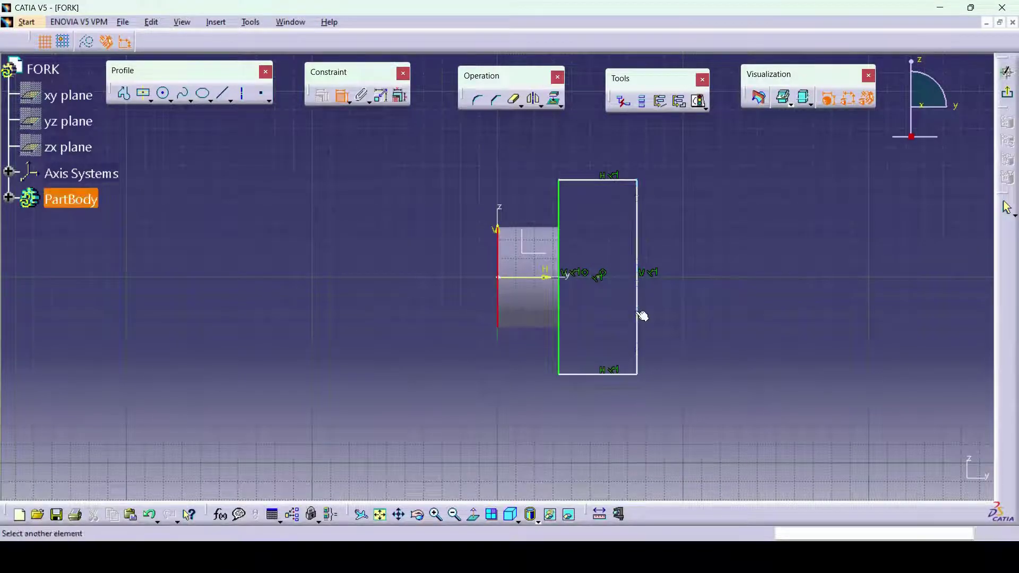
pyautogui.click(637, 313)
pyautogui.click(561, 418)
pyautogui.doubleClick(567, 420)
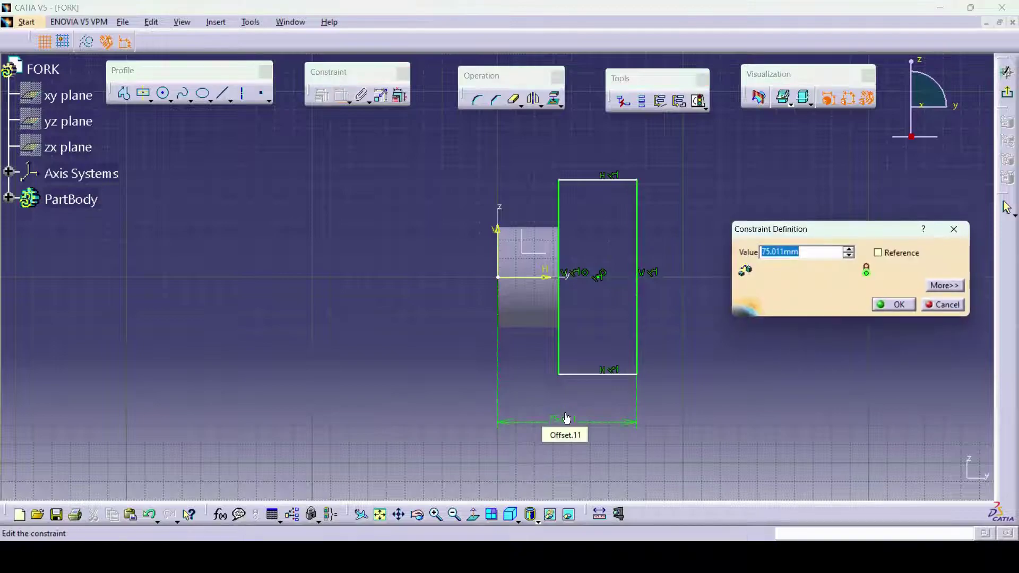
pyautogui.write('51')
pyautogui.press('Return')
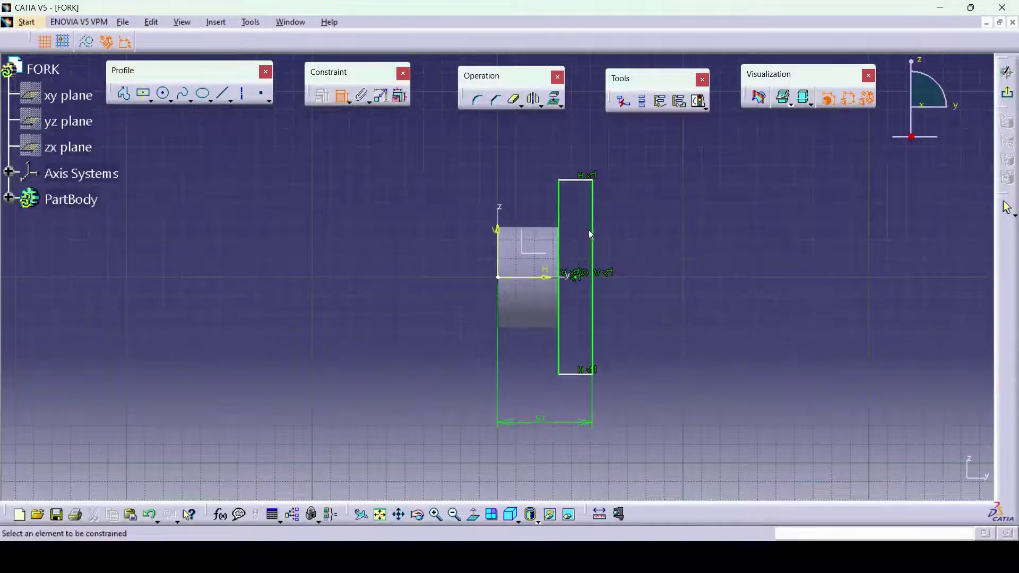
# Constrain the rectangle's height to 96 mm.
pyautogui.click(593, 234)
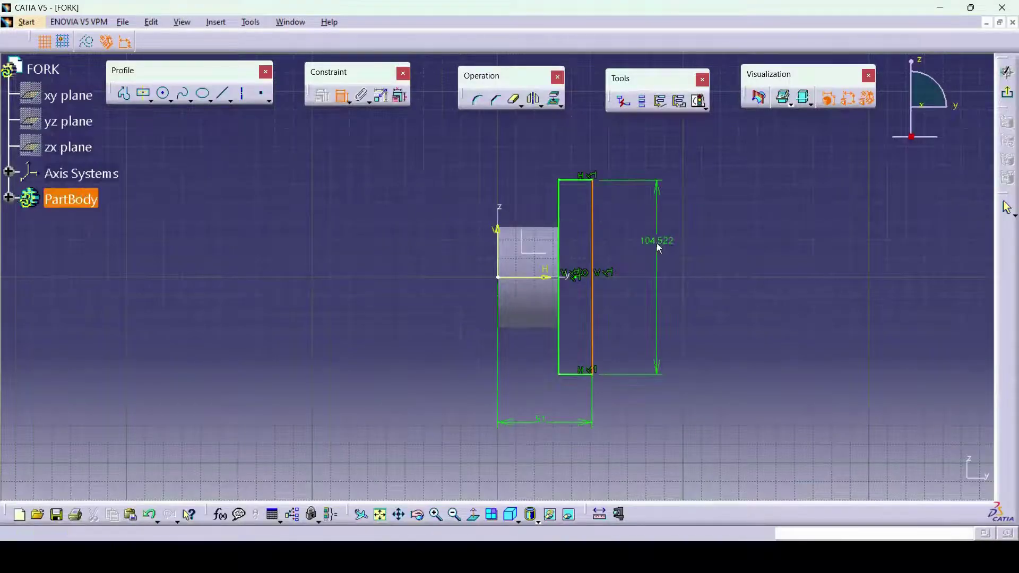
pyautogui.doubleClick(657, 240)
pyautogui.write('96')
pyautogui.press('Return')
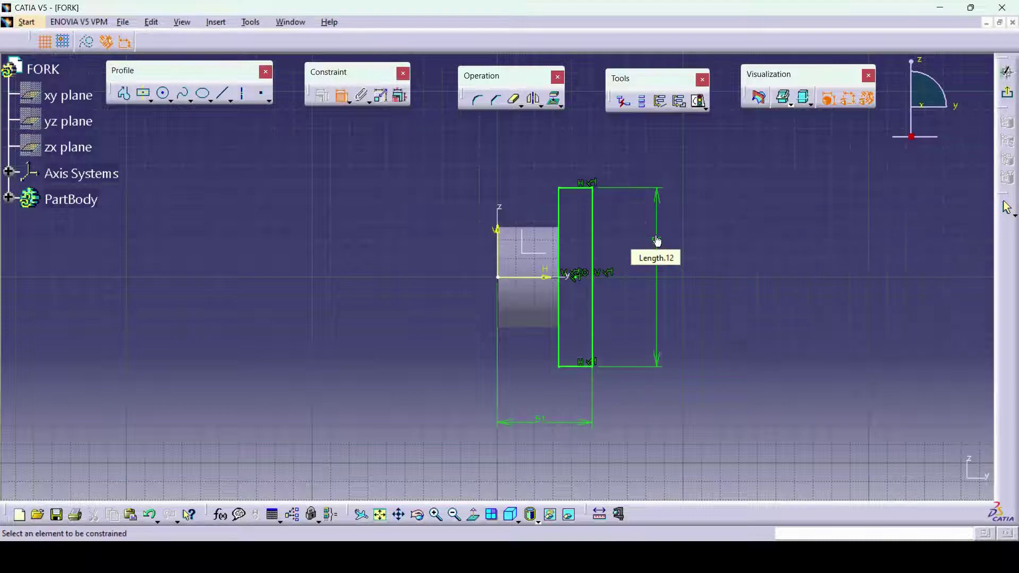
# Pad the rectangle sketch with mirrored extent and a length of 54/2 mm, checking the width on the fork drawing.
pyautogui.click(1007, 97)
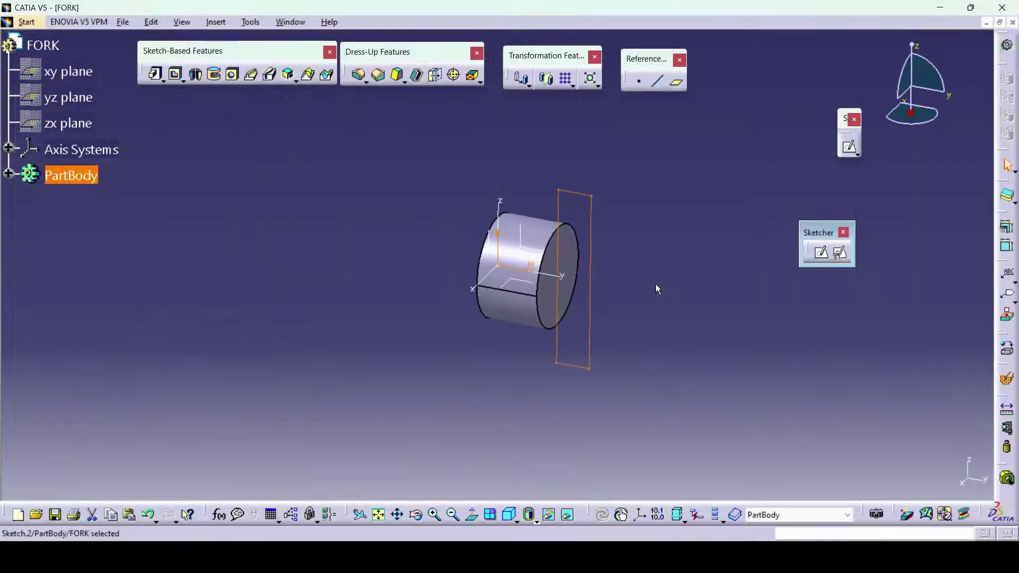
pyautogui.click(155, 76)
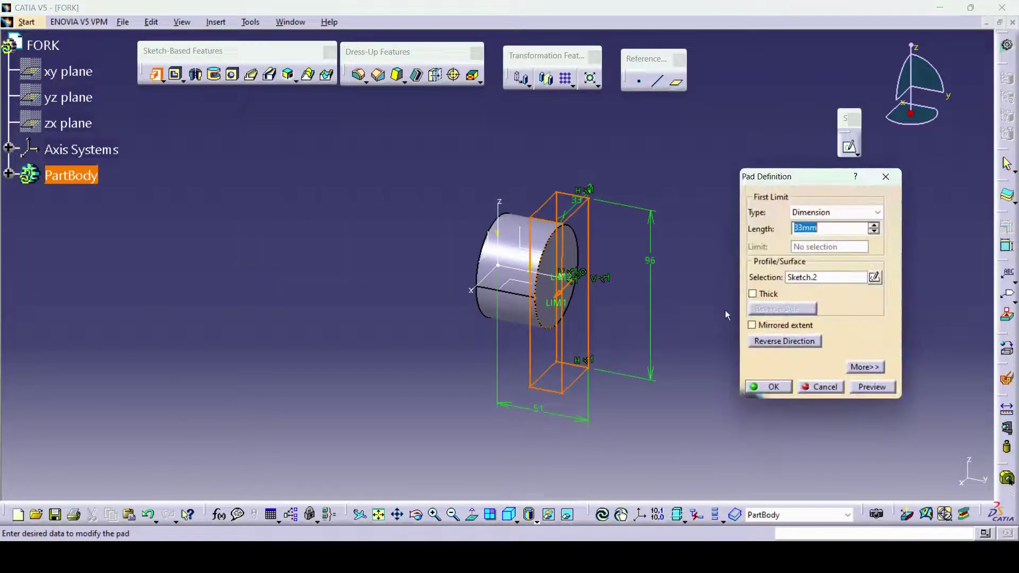
pyautogui.click(752, 324)
pyautogui.hotkey('alt', 'Tab')
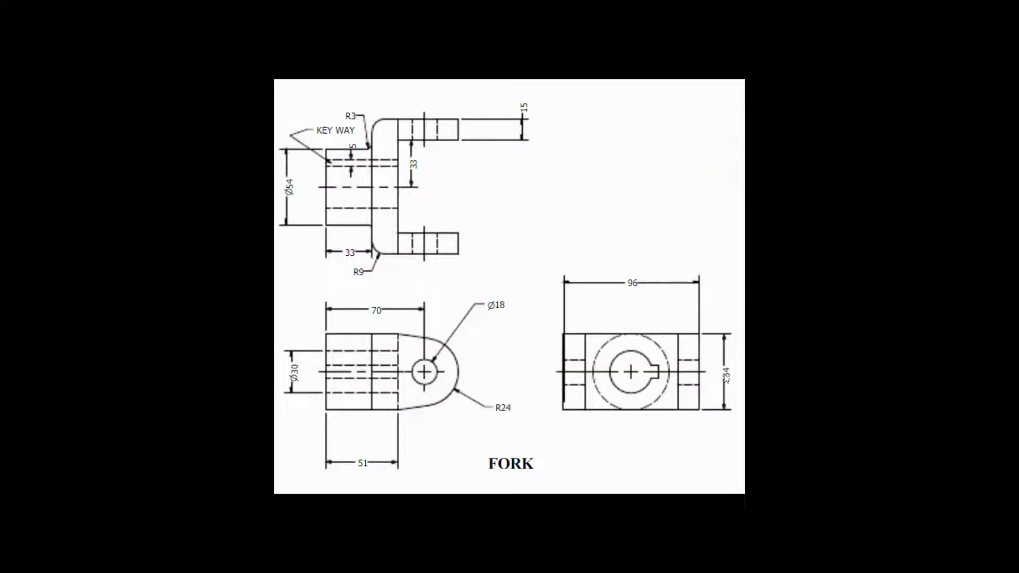
pyautogui.hotkey('alt', 'Tab')
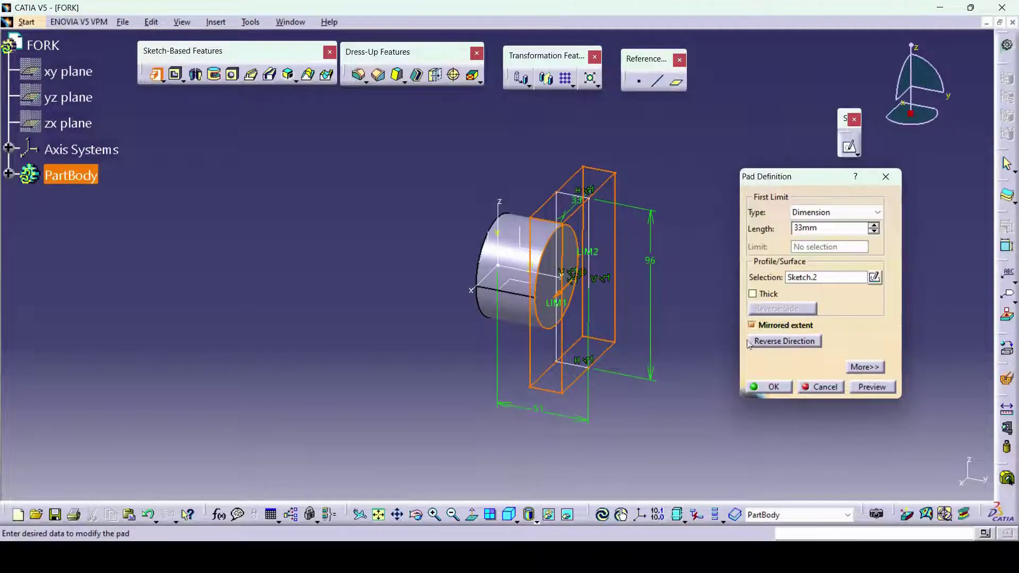
pyautogui.doubleClick(826, 228)
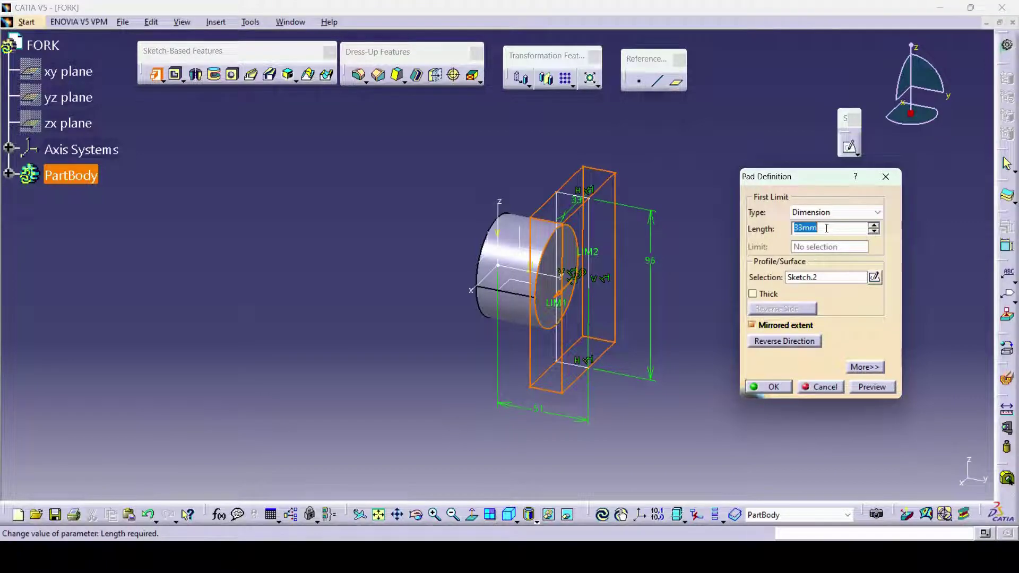
pyautogui.write('54/2')
pyautogui.press('Return')
pyautogui.click(682, 293)
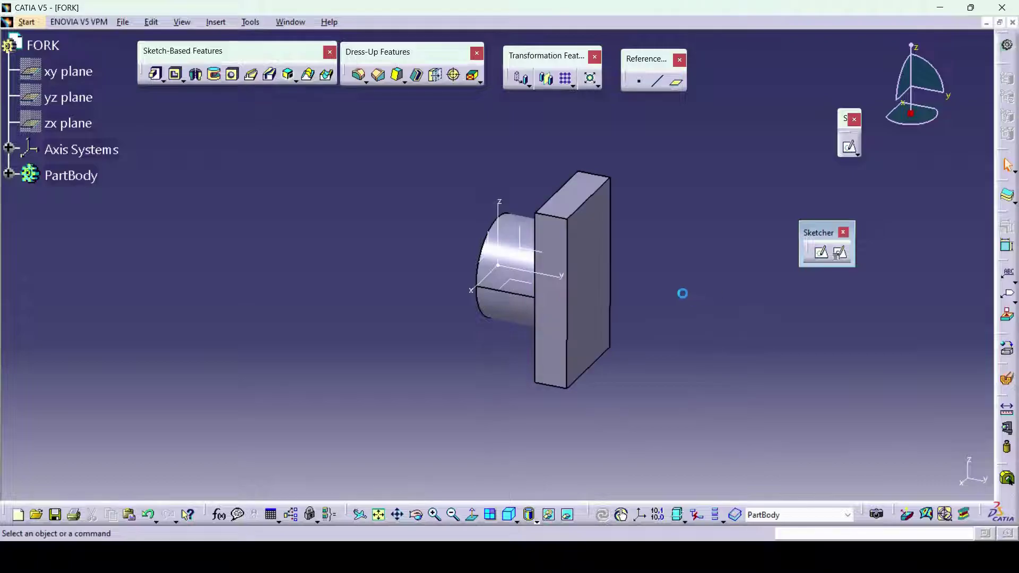
pyautogui.hotkey('alt', 'Tab')
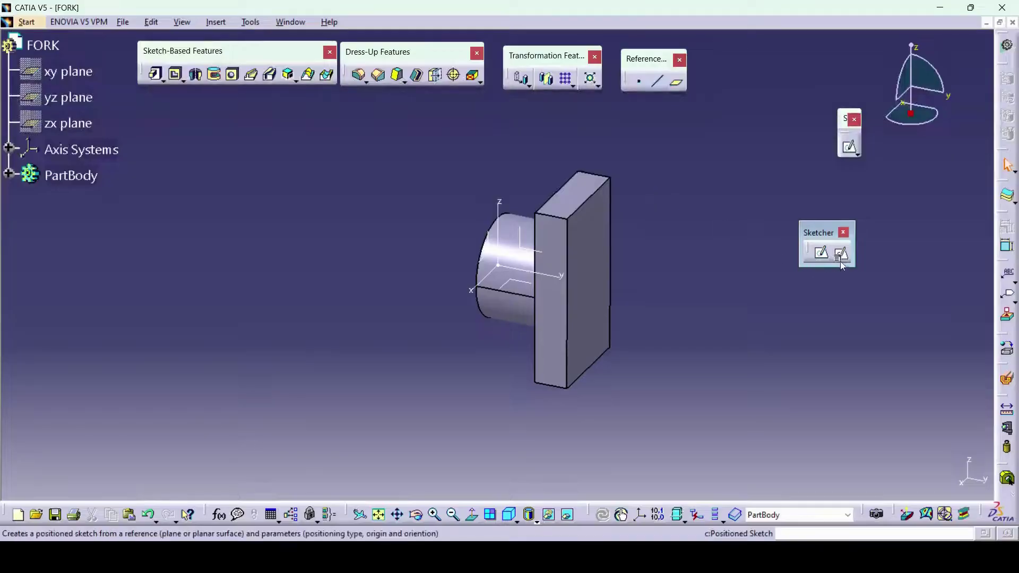
# Create a positioned sketch on the plate's upper narrow face with the V direction reversed and the axes swapped.
pyautogui.click(840, 252)
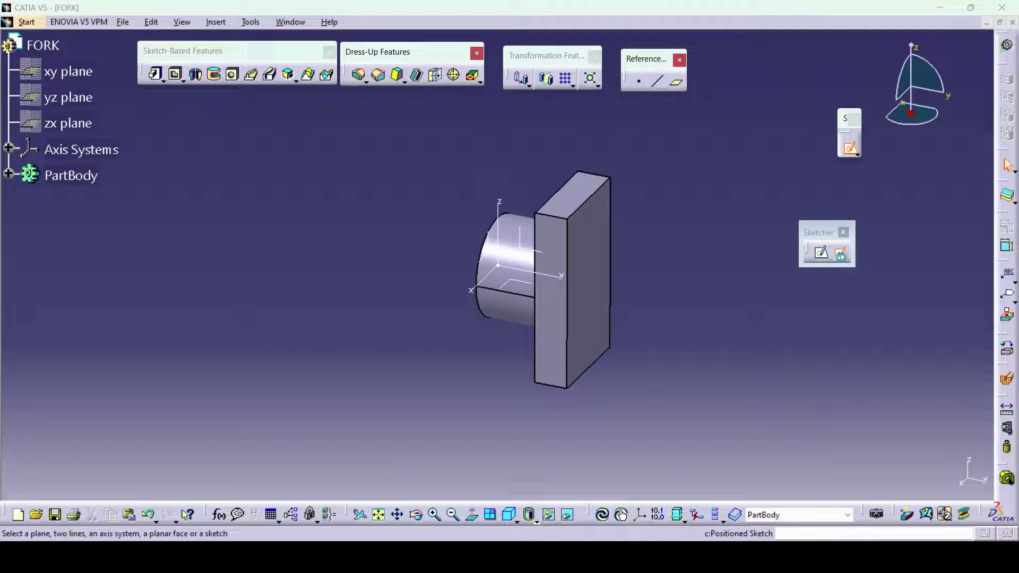
pyautogui.click(582, 201)
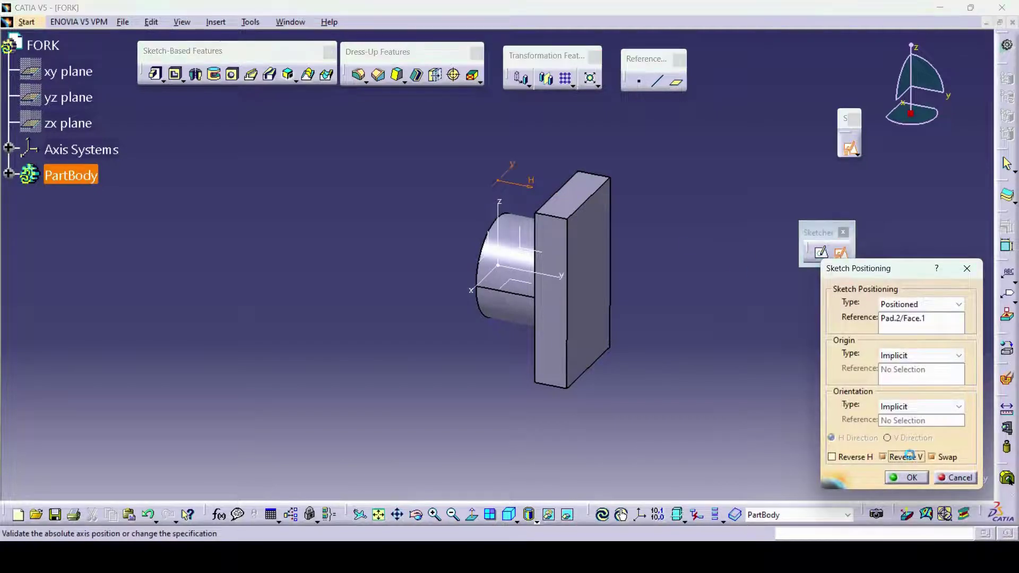
pyautogui.click(898, 477)
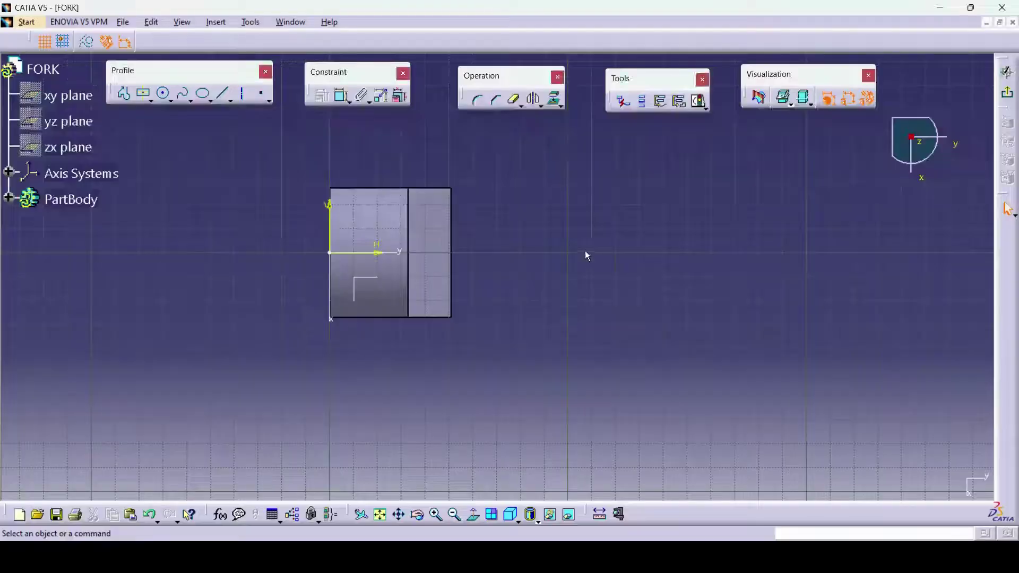
# Project the plate's outer edge, on the side away from the cylinder, into the sketch.
pyautogui.moveTo(585, 250)
pyautogui.mouseDown(button='middle')
pyautogui.moveTo(488, 280)
pyautogui.moveTo(505, 265)
pyautogui.mouseUp(button='middle')
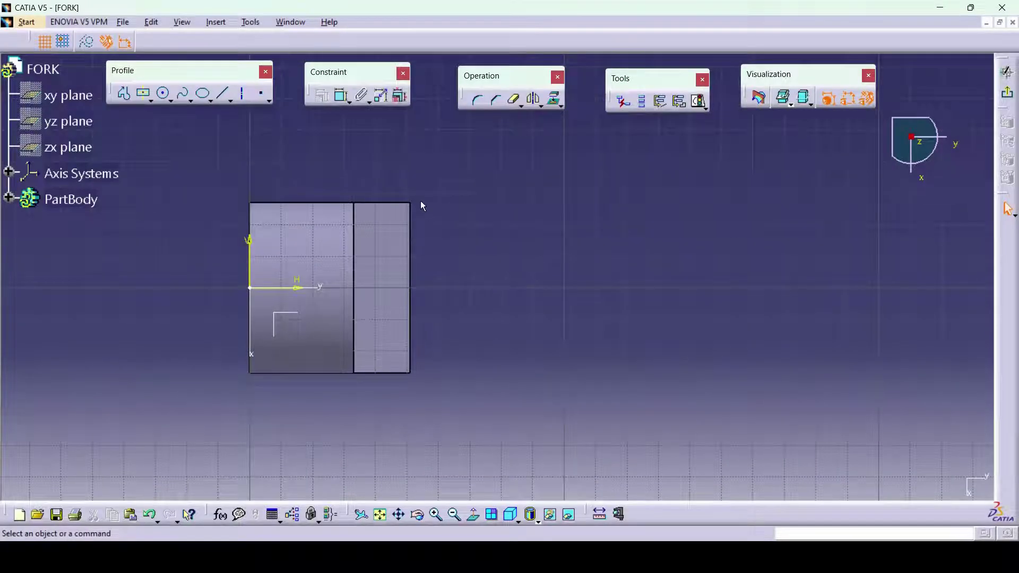
pyautogui.click(554, 106)
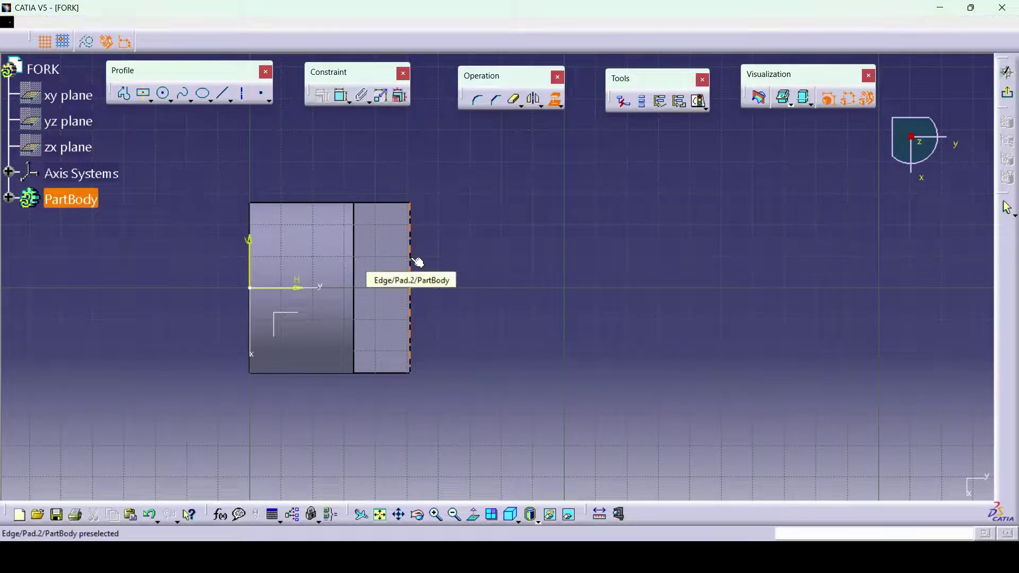
pyautogui.click(417, 264)
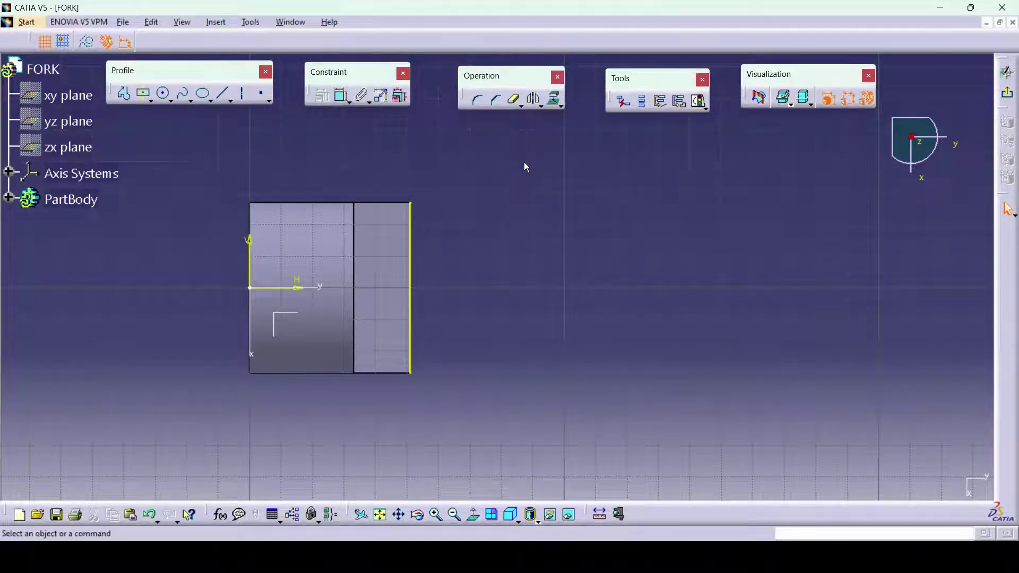
# Sketch a lug profile between the projected edge's endpoints: a sloped line, a tangent arc of about 16.6 mm radius, and a closing line.
pyautogui.click(125, 94)
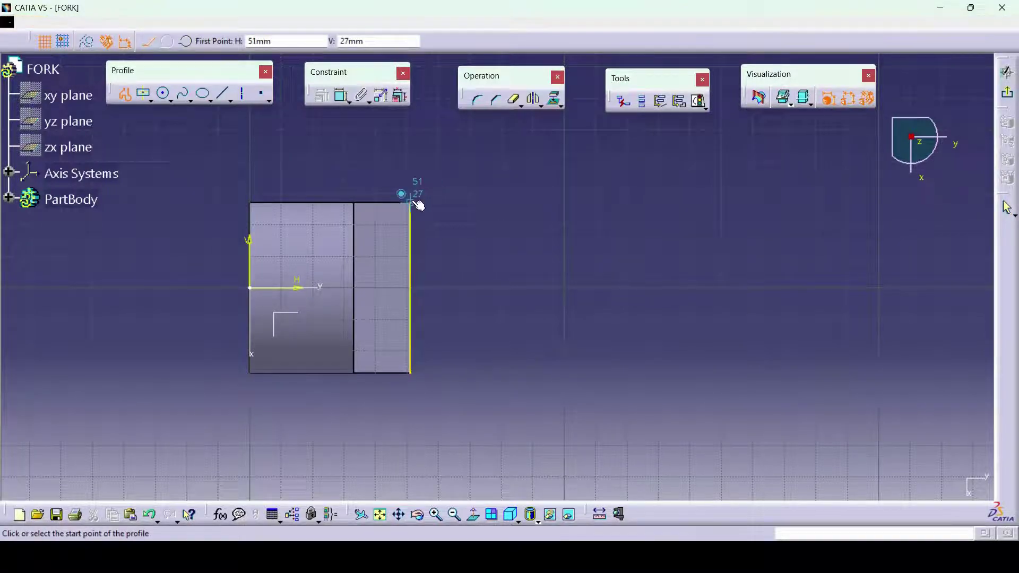
pyautogui.click(411, 204)
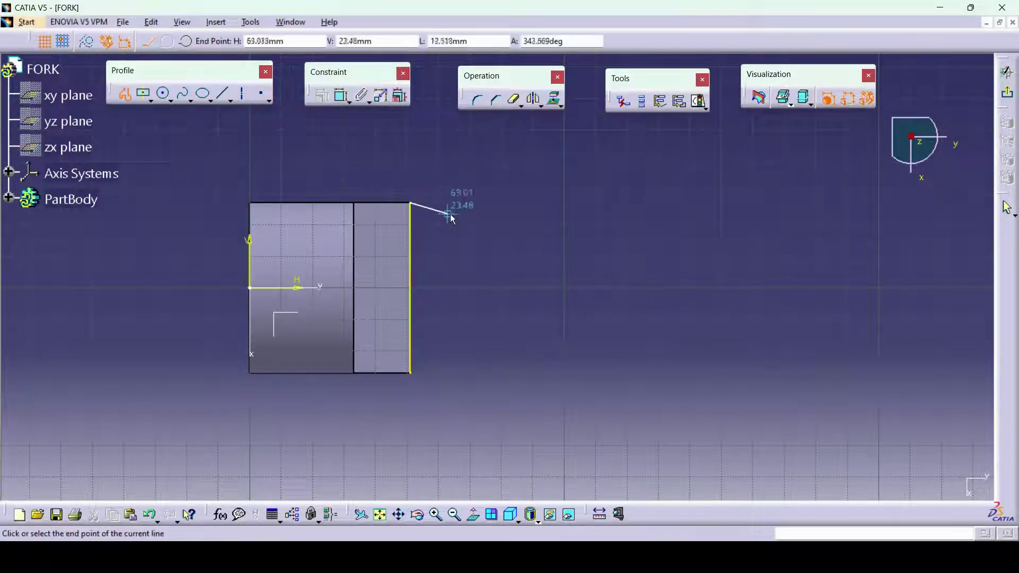
pyautogui.click(534, 239)
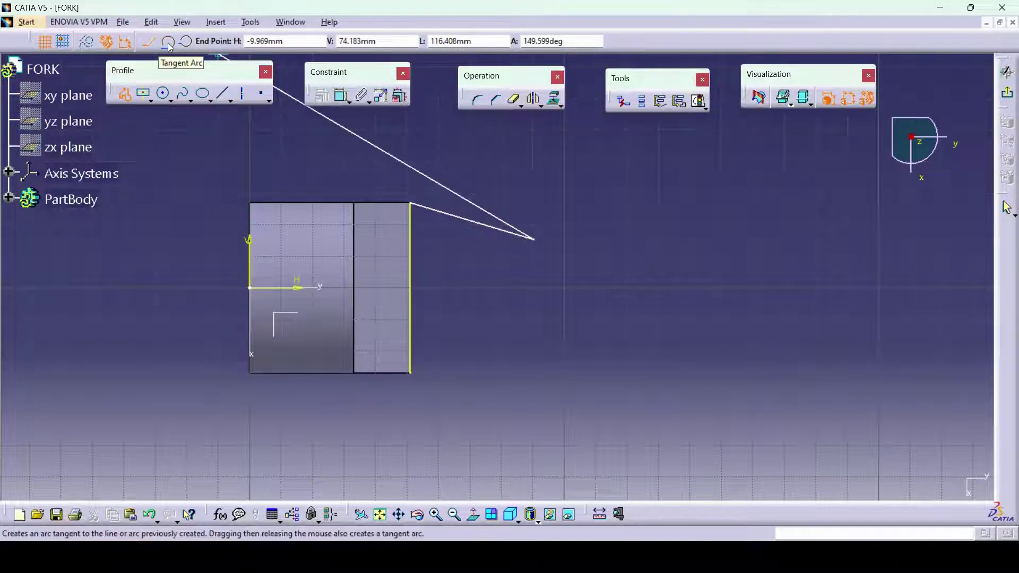
pyautogui.click(168, 43)
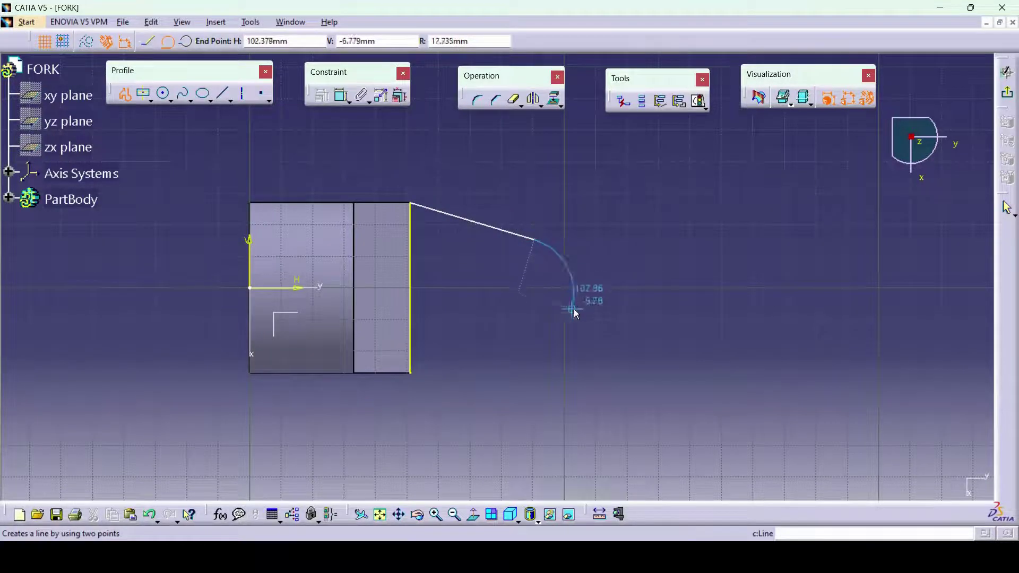
pyautogui.click(537, 341)
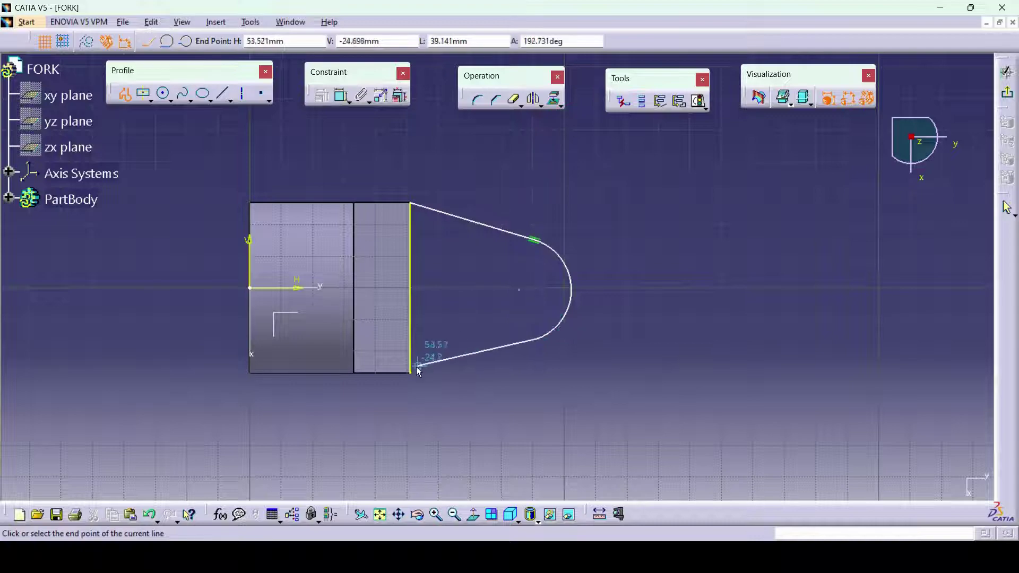
pyautogui.click(410, 373)
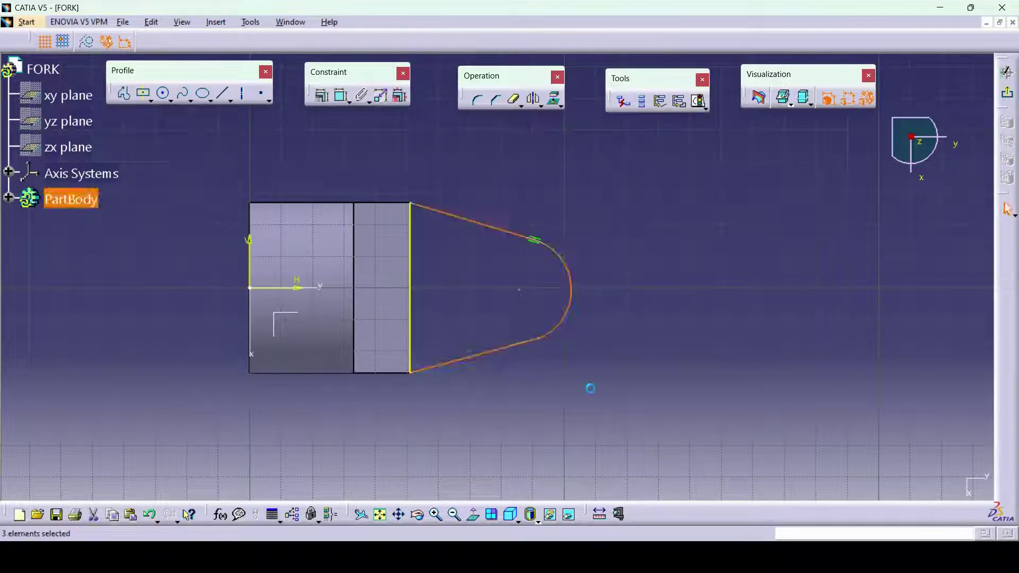
# Add a tangency constraint between the arc and the lower sloped line.
pyautogui.click(341, 97)
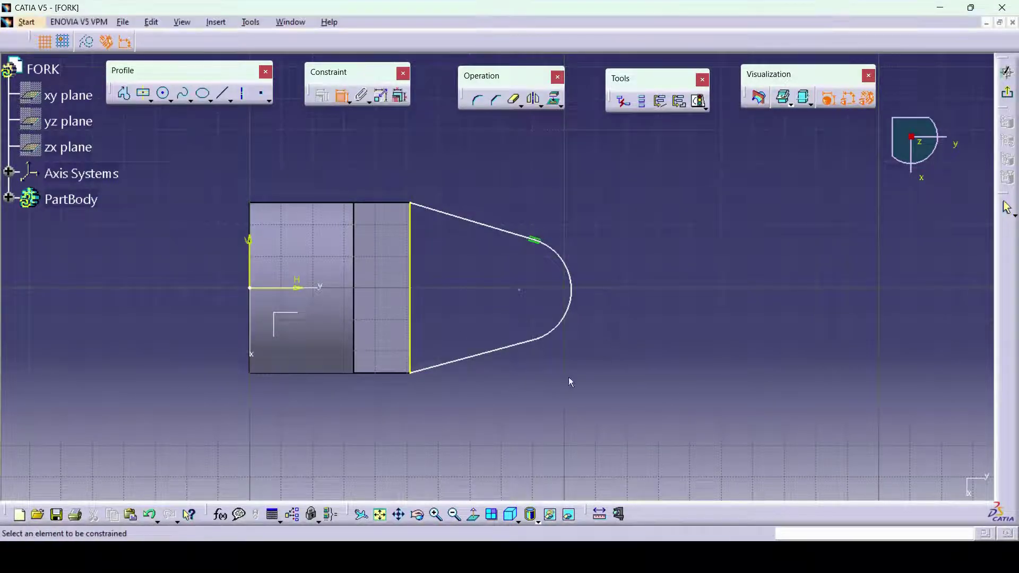
pyautogui.click(518, 347)
pyautogui.click(564, 326)
pyautogui.click(562, 329)
pyautogui.click(522, 347)
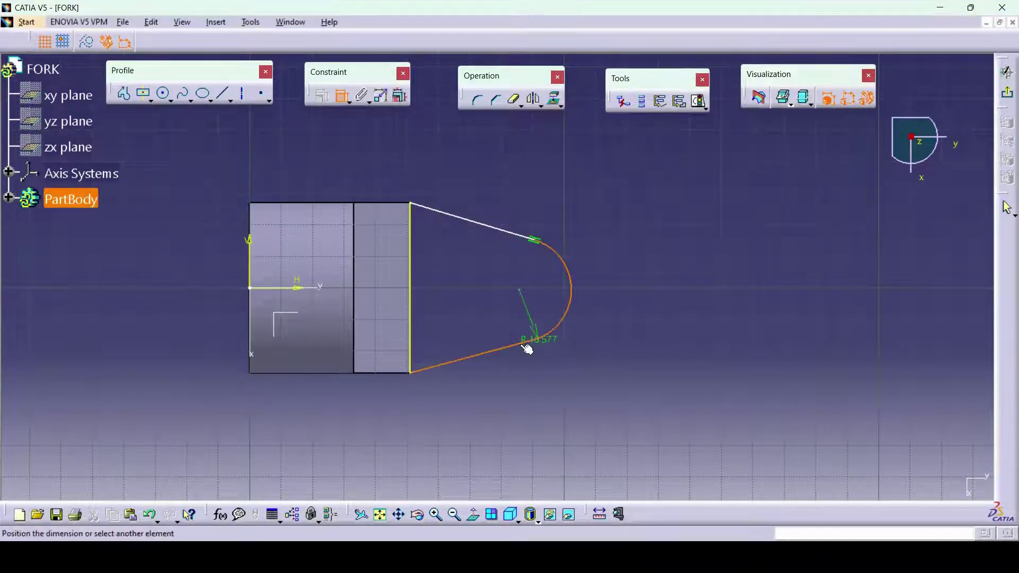
pyautogui.rightClick(525, 379)
pyautogui.click(589, 441)
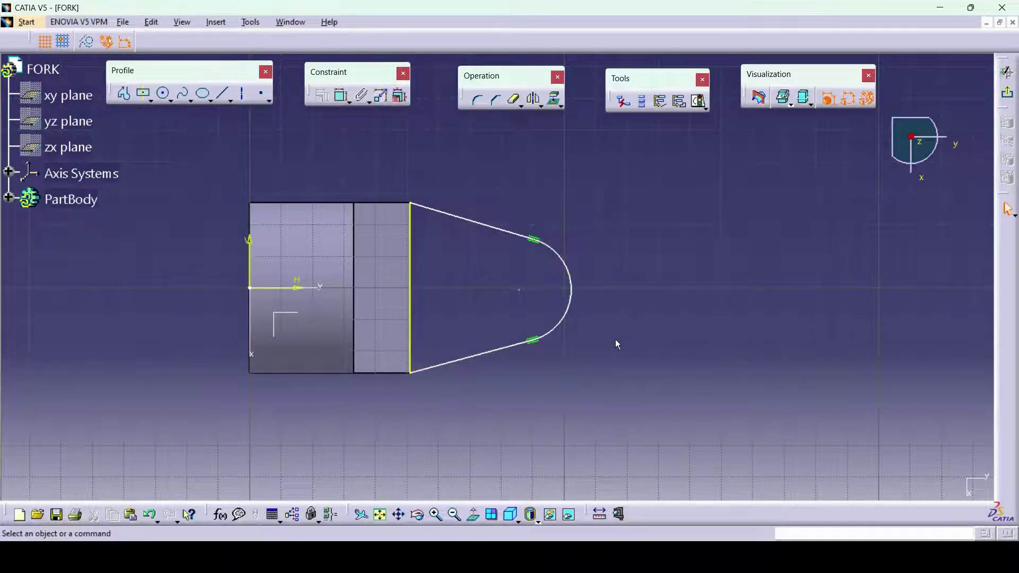
# Constrain the lug arc's radius to 24 mm, checking the value on the fork drawing.
pyautogui.click(342, 99)
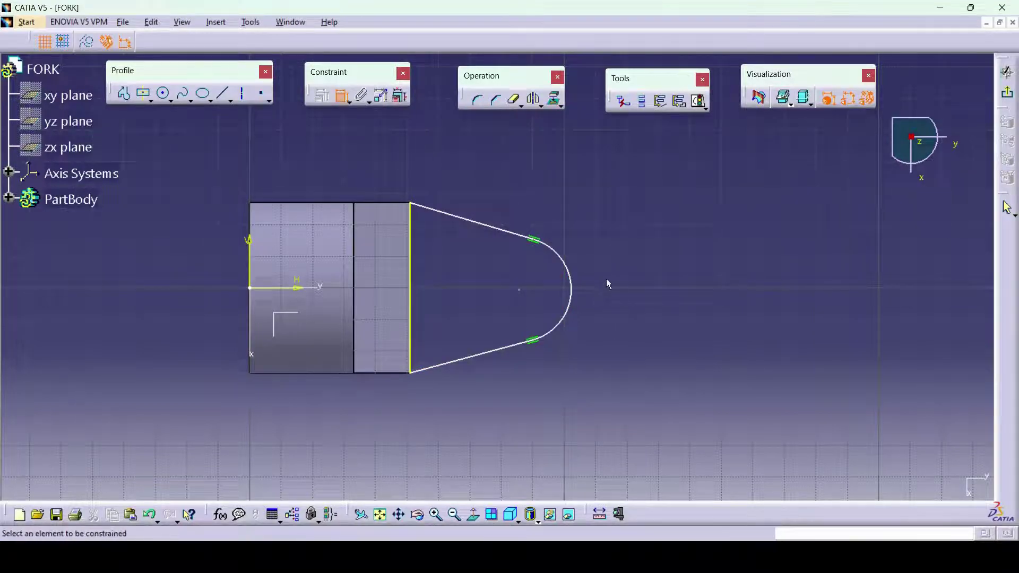
pyautogui.hotkey('alt', 'Tab')
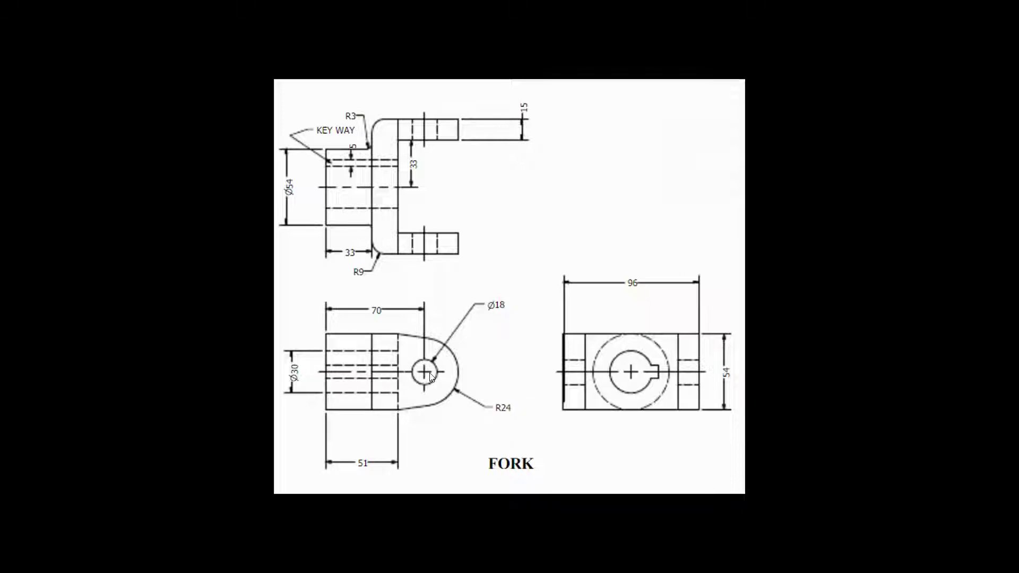
pyautogui.hotkey('alt', 'Tab')
pyautogui.click(567, 312)
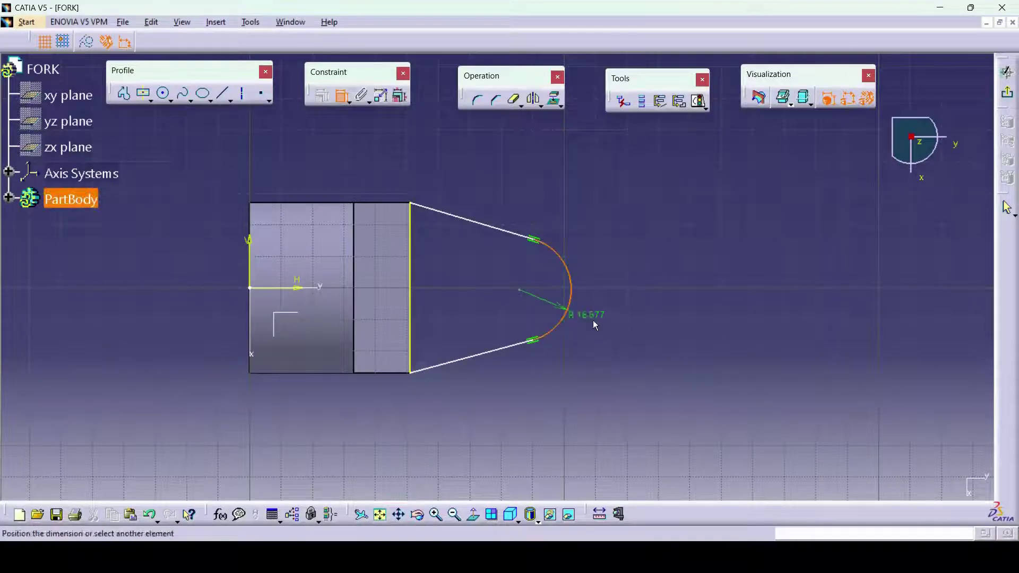
pyautogui.click(619, 334)
pyautogui.doubleClick(623, 335)
pyautogui.write('24mm')
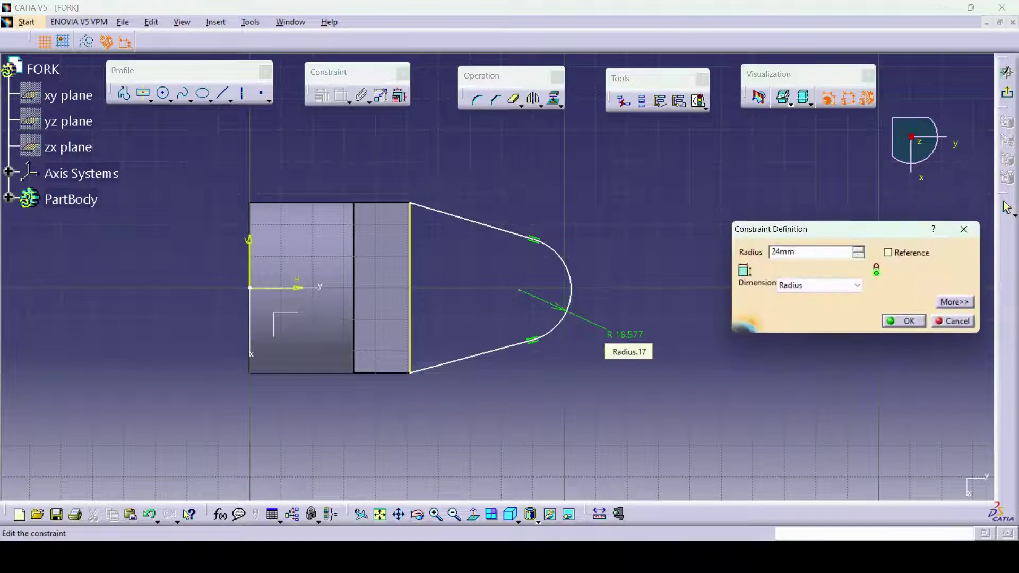
pyautogui.press('Return')
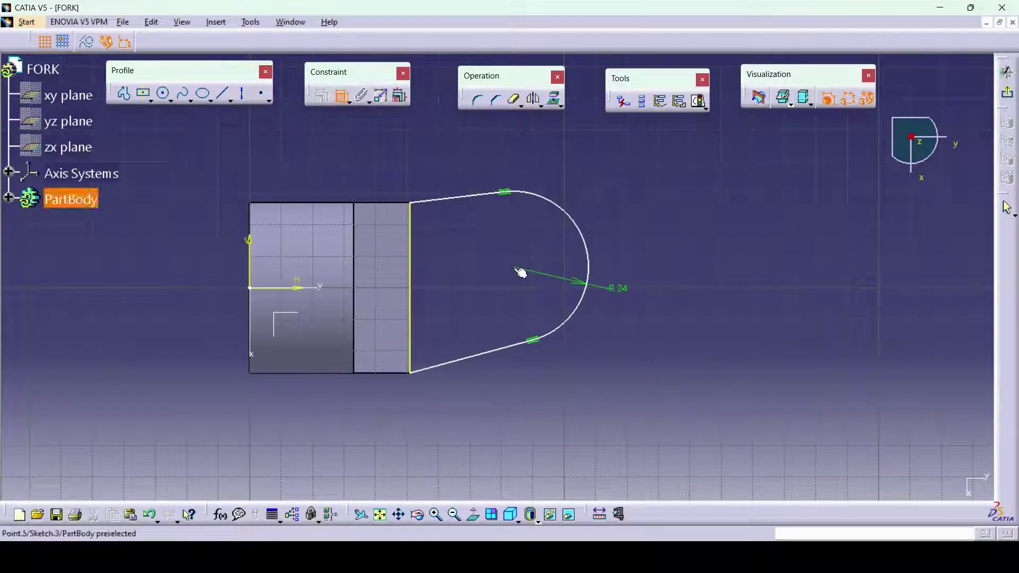
# Make the arc's centre coincident with the horizontal axis through the cylinder.
pyautogui.click(319, 288)
pyautogui.rightClick(455, 257)
pyautogui.click(501, 316)
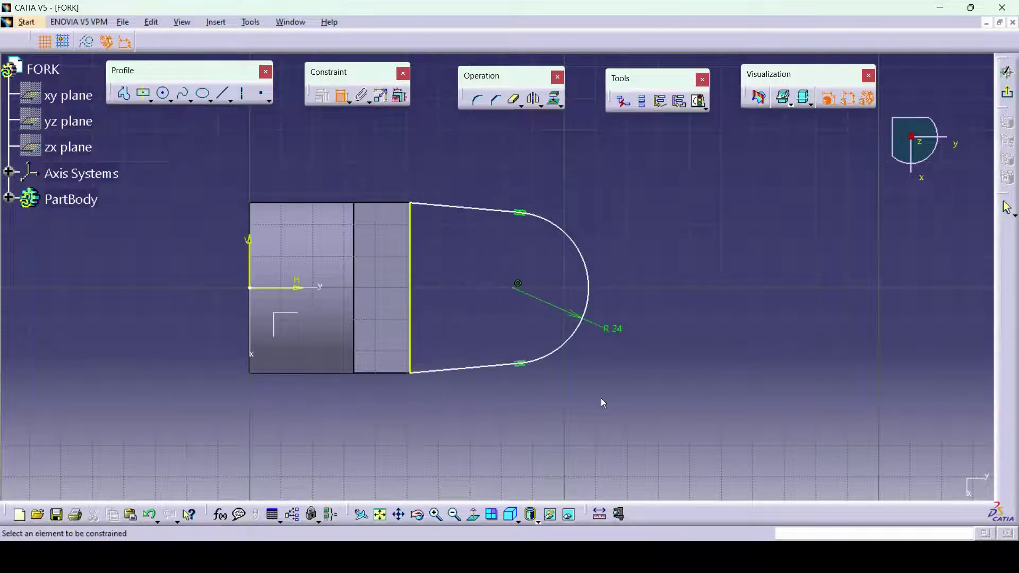
# Constrain the distance from the cylinder's back face to the arc's centre to 70 mm.
pyautogui.click(514, 289)
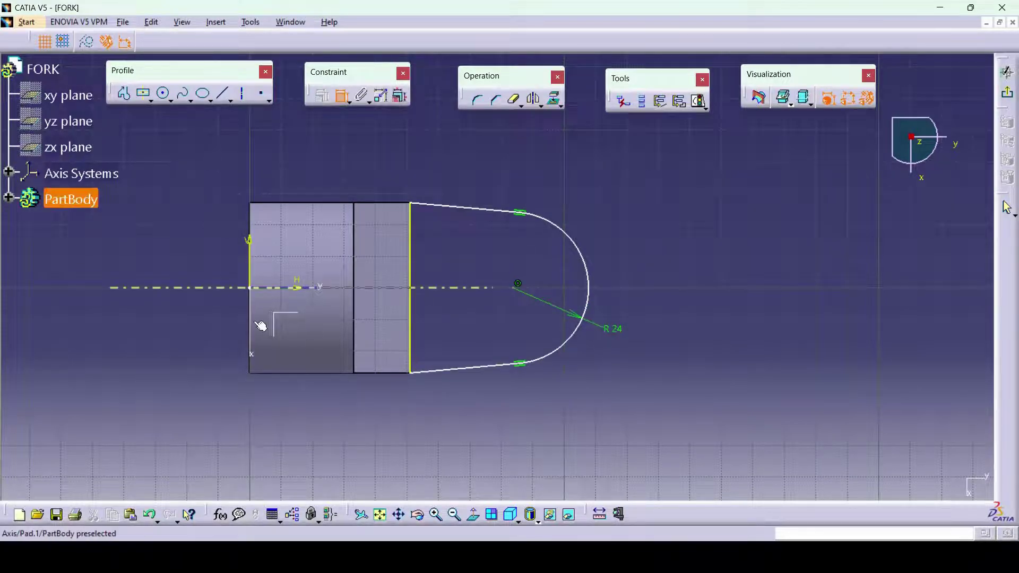
pyautogui.click(257, 324)
pyautogui.click(349, 162)
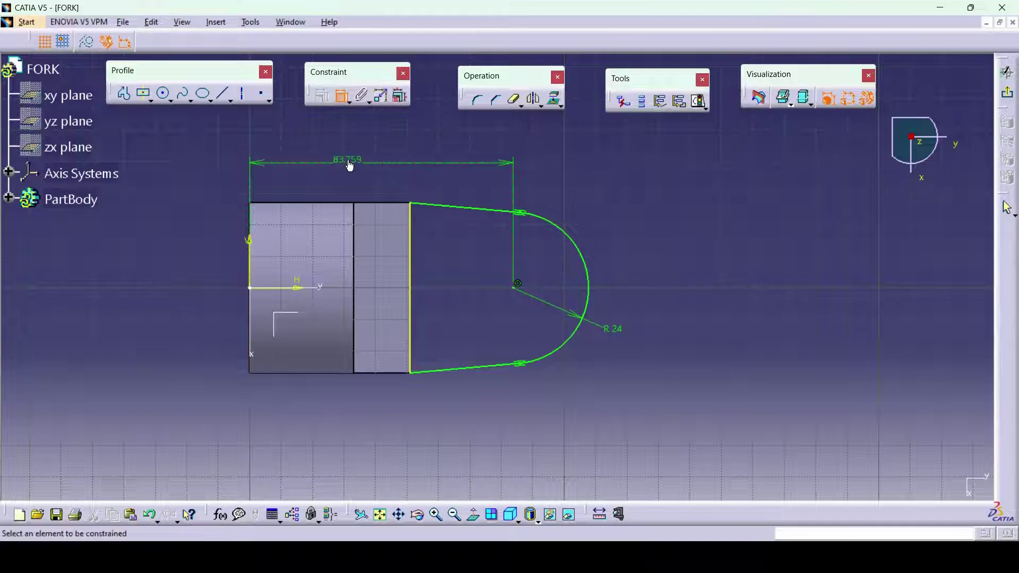
pyautogui.doubleClick(349, 165)
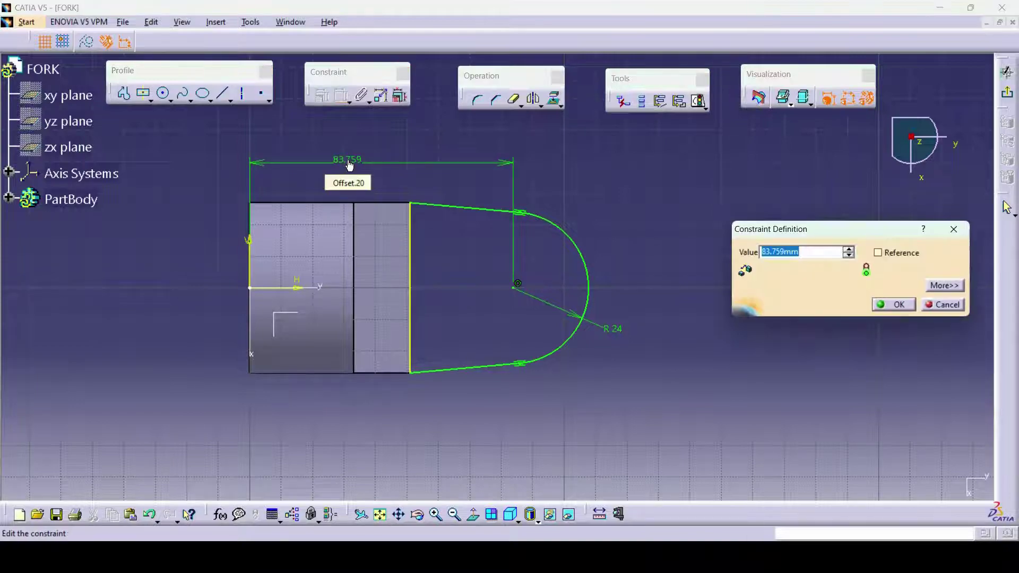
pyautogui.write('70')
pyautogui.press('Return')
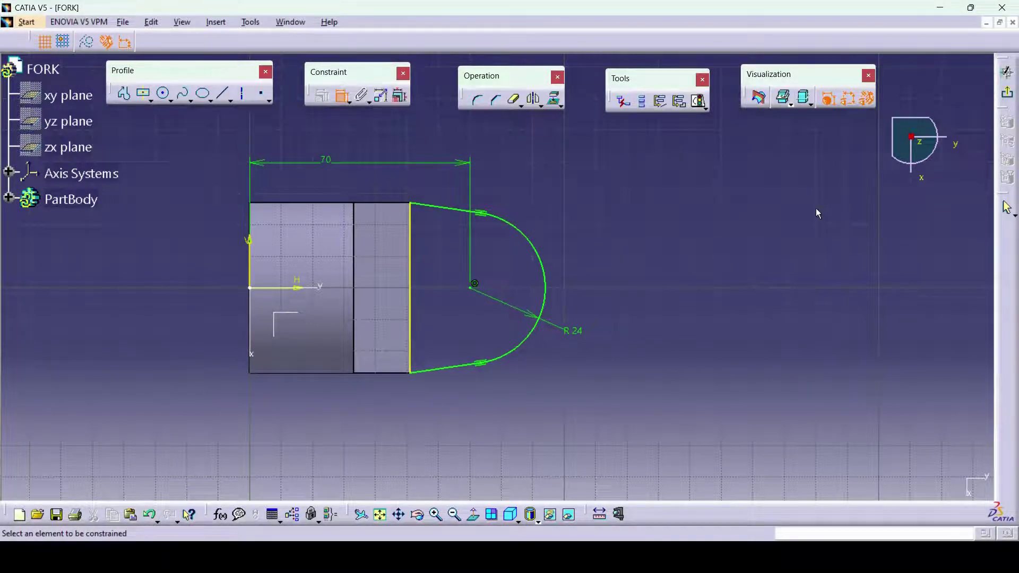
# Check the lug sketch's solving status and profile closure with Sketch Analysis.
pyautogui.click(697, 106)
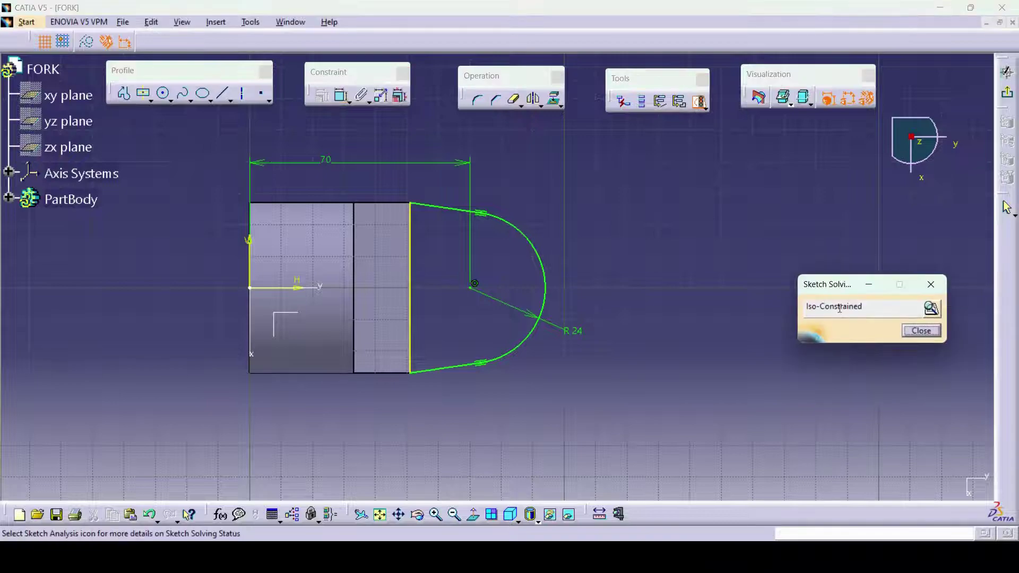
pyautogui.click(931, 308)
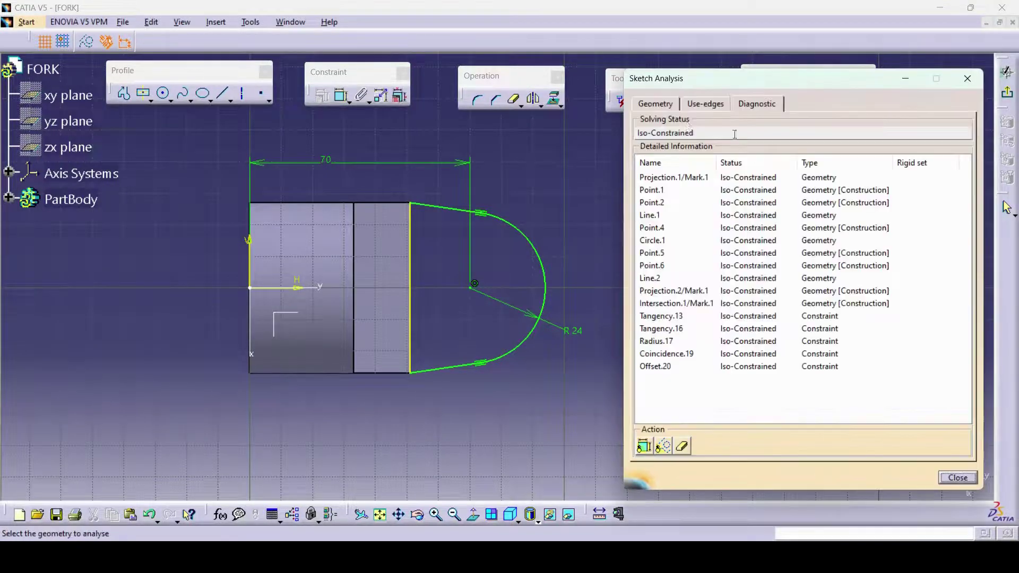
pyautogui.click(660, 104)
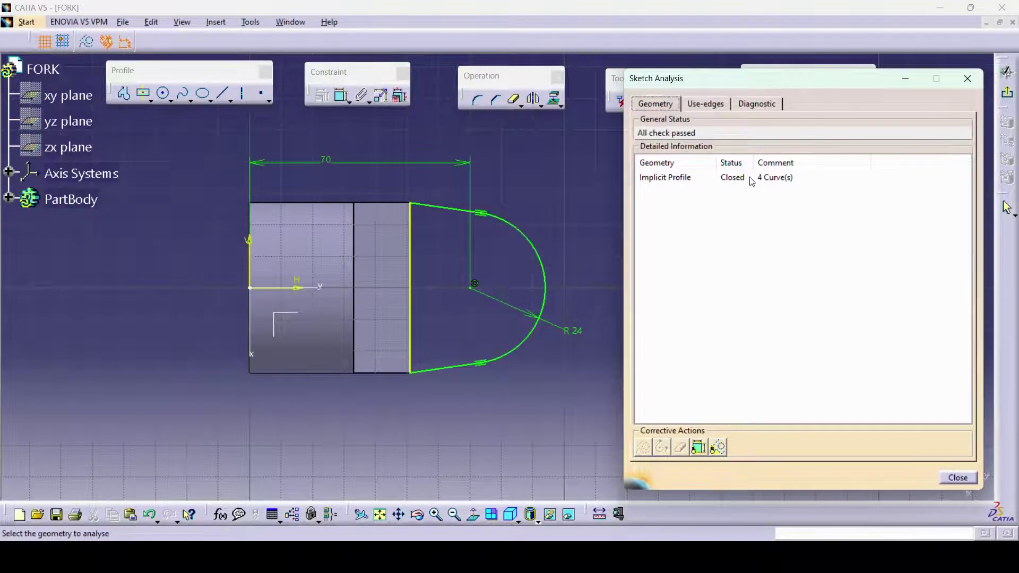
pyautogui.click(958, 478)
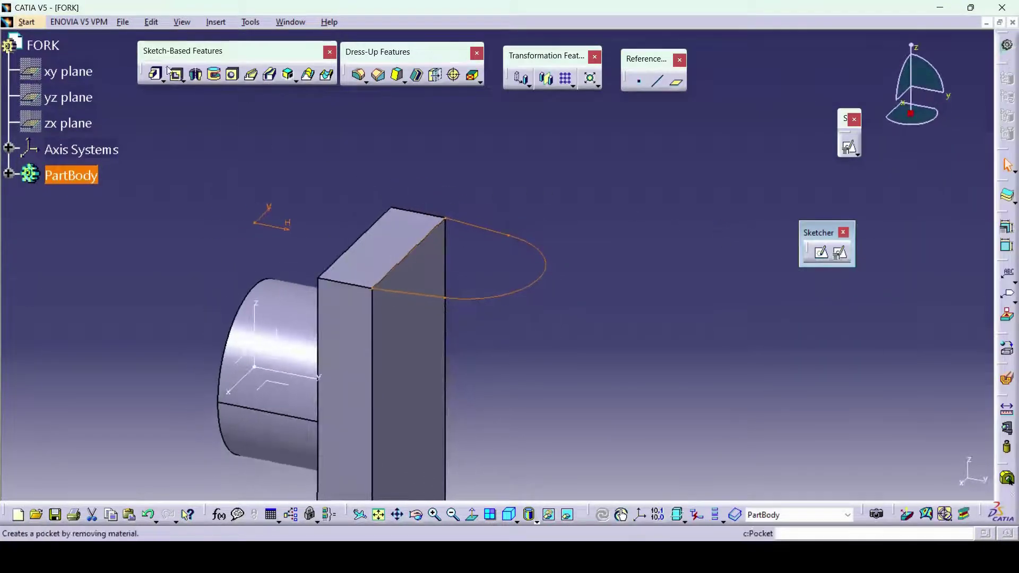
# Pad the lug sketch 15 mm in the reversed, downward direction, checking the thickness on the fork drawing.
pyautogui.click(157, 78)
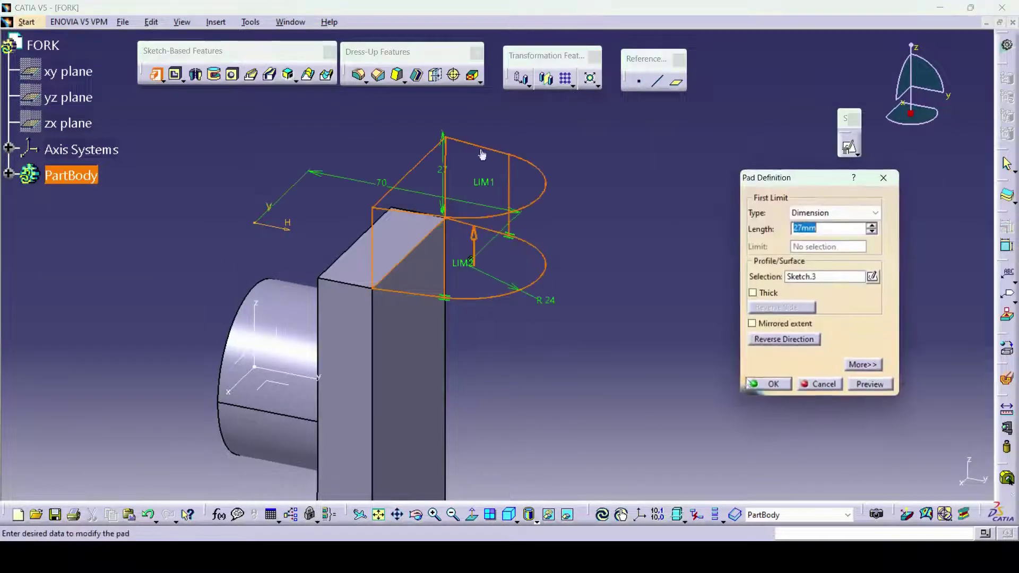
pyautogui.click(793, 344)
pyautogui.hotkey('alt', 'Tab')
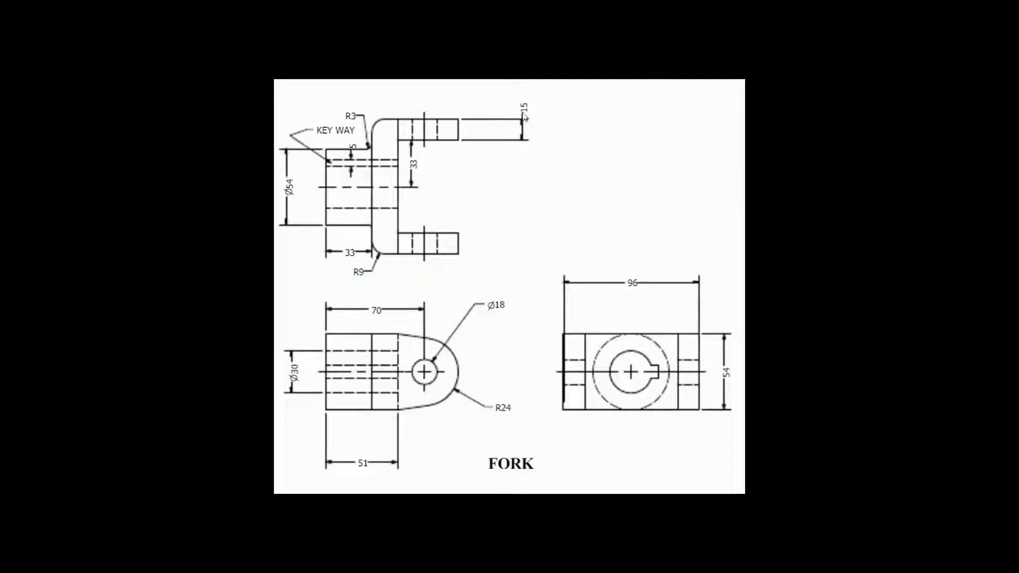
pyautogui.hotkey('alt', 'Tab')
pyautogui.doubleClick(817, 228)
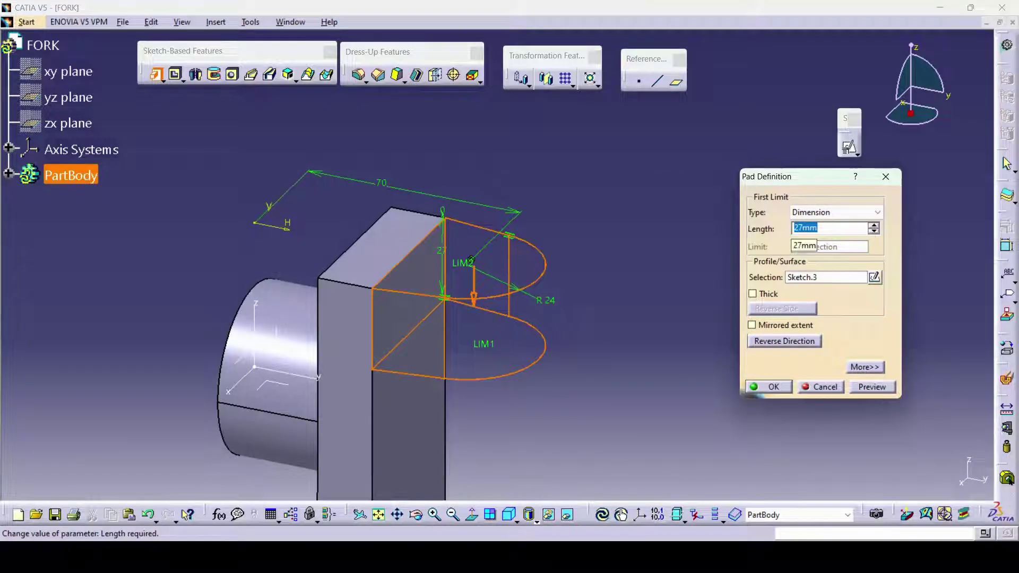
pyautogui.write('15')
pyautogui.press('Return')
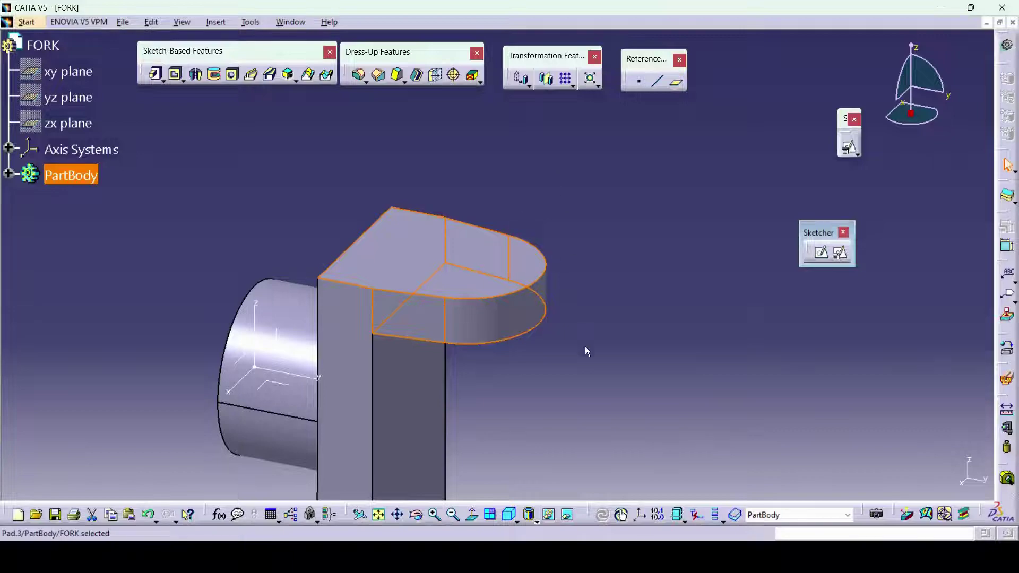
# Mirror the upper lug pad about the absolute axis system's horizontal plane to form the lower lug.
pyautogui.moveTo(585, 346); pyautogui.dragTo(657, 225, button='middle')
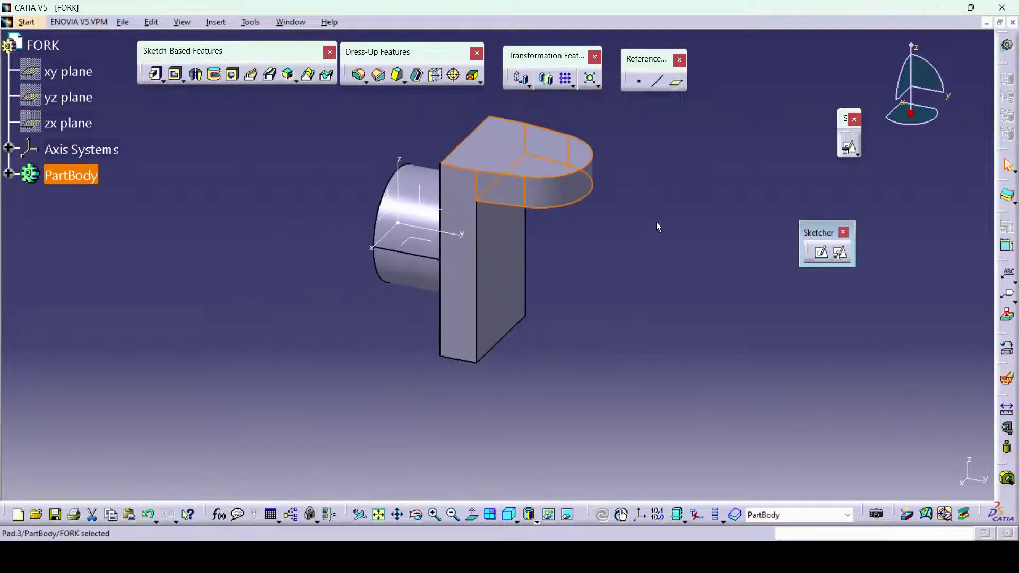
pyautogui.click(576, 177)
pyautogui.click(547, 80)
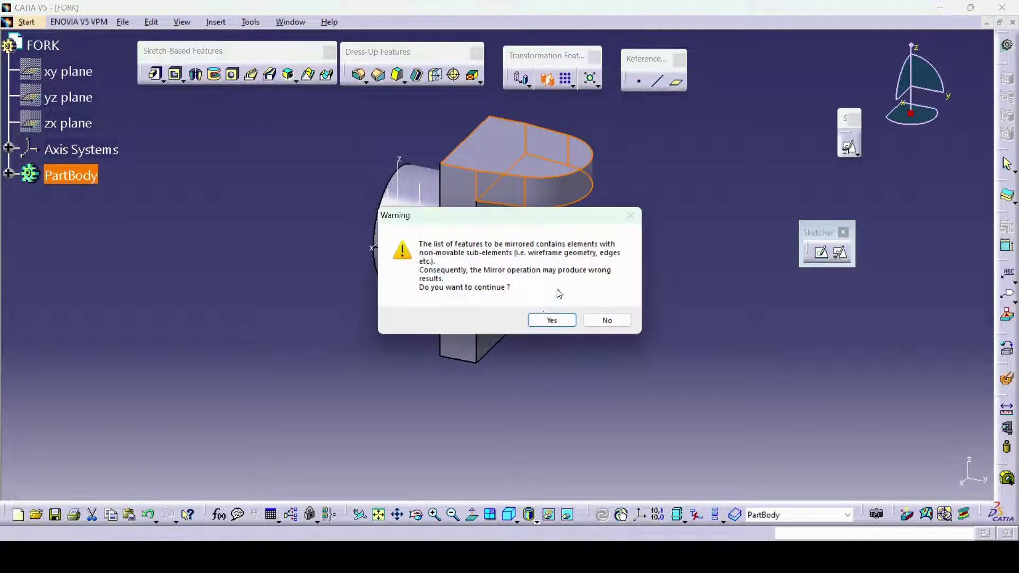
pyautogui.click(552, 320)
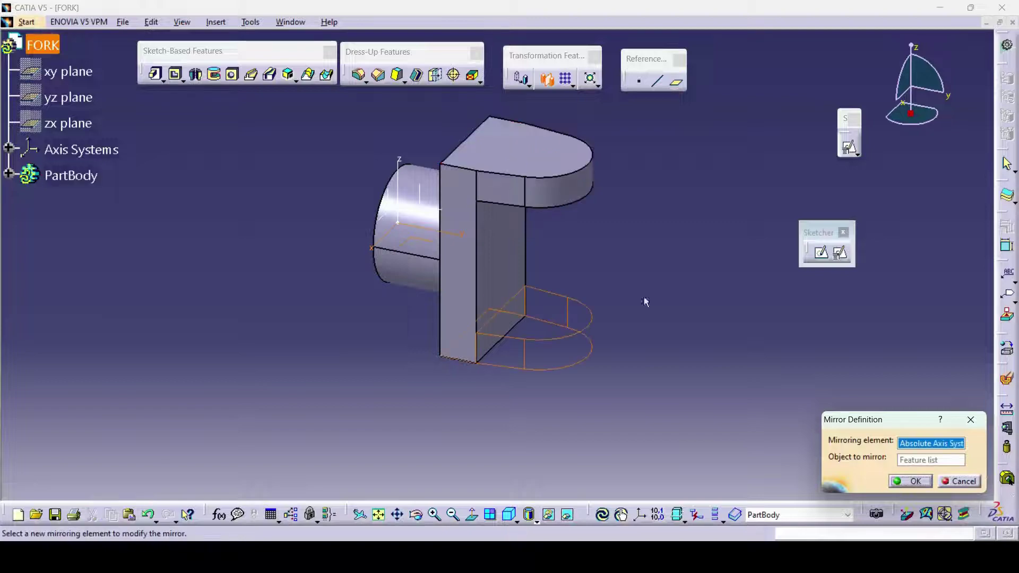
pyautogui.click(909, 481)
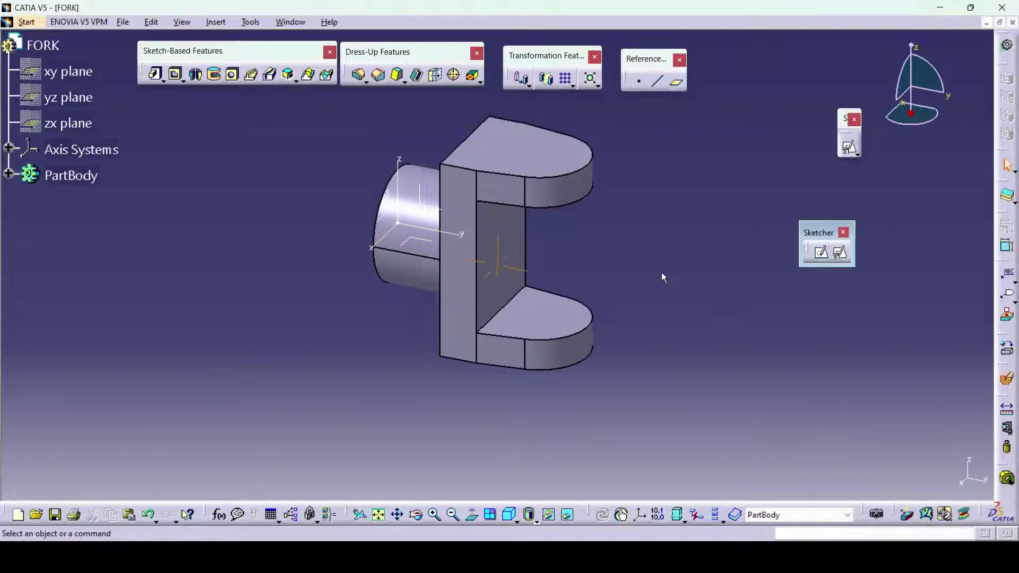
# Start a sketch on the hub's free end face and draw a circle about 28 mm in diameter centred on the origin.
pyautogui.moveTo(661, 272)
pyautogui.mouseDown(button='middle')
pyautogui.moveTo(515, 258)
pyautogui.moveTo(687, 257)
pyautogui.mouseUp(button='middle')
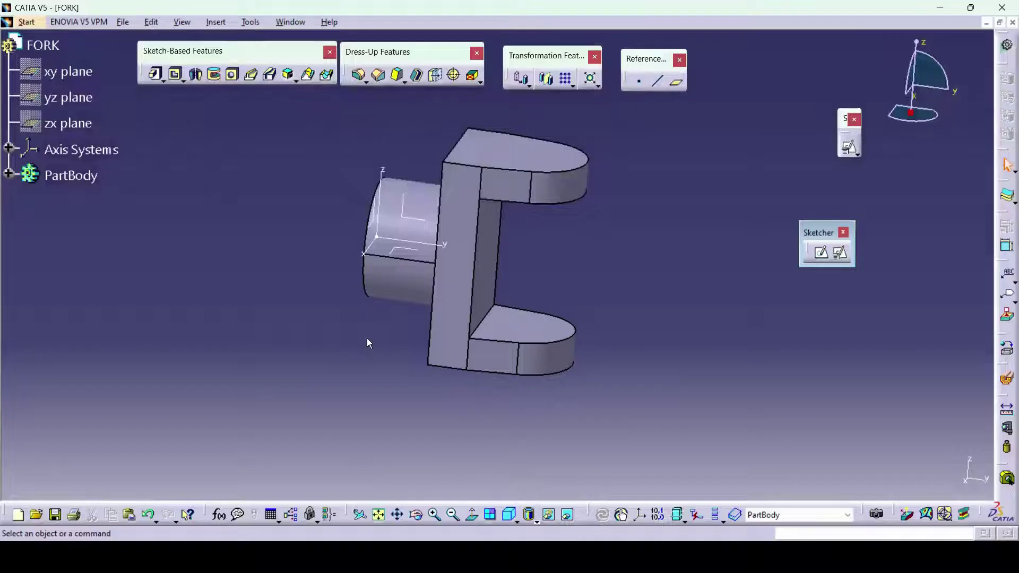
pyautogui.moveTo(369, 342); pyautogui.dragTo(505, 346, button='middle')
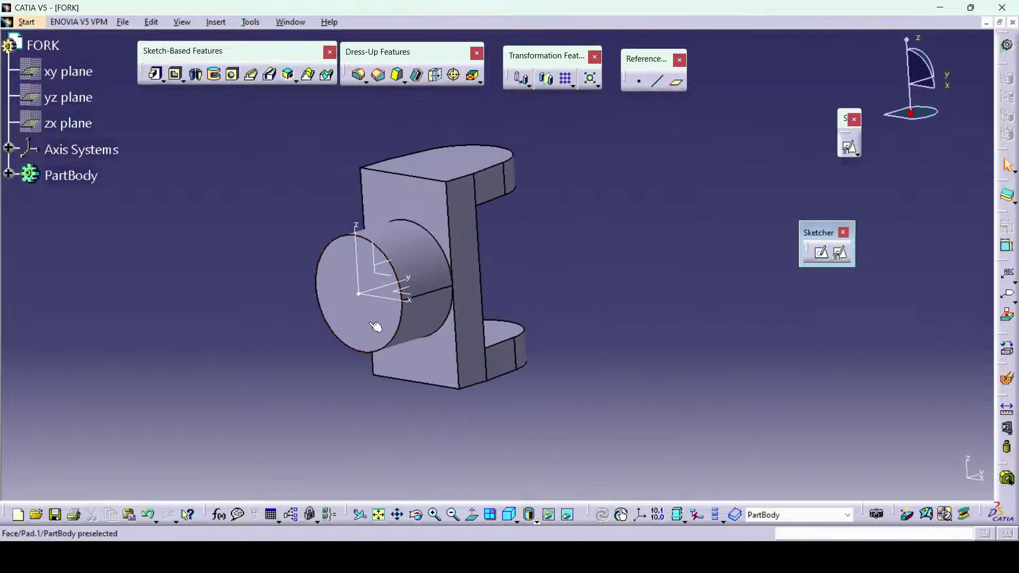
pyautogui.click(375, 327)
pyautogui.click(822, 253)
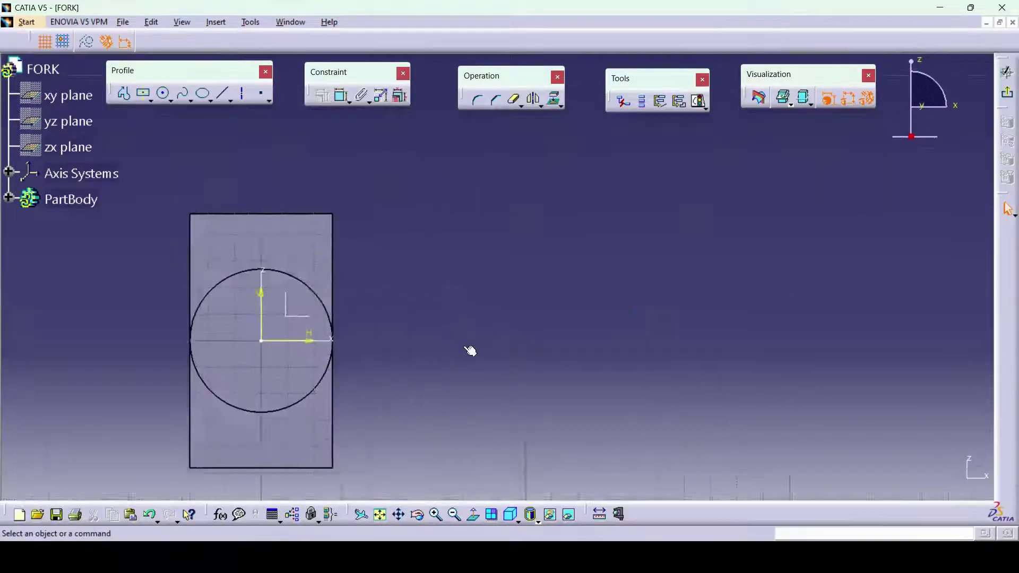
pyautogui.click(163, 94)
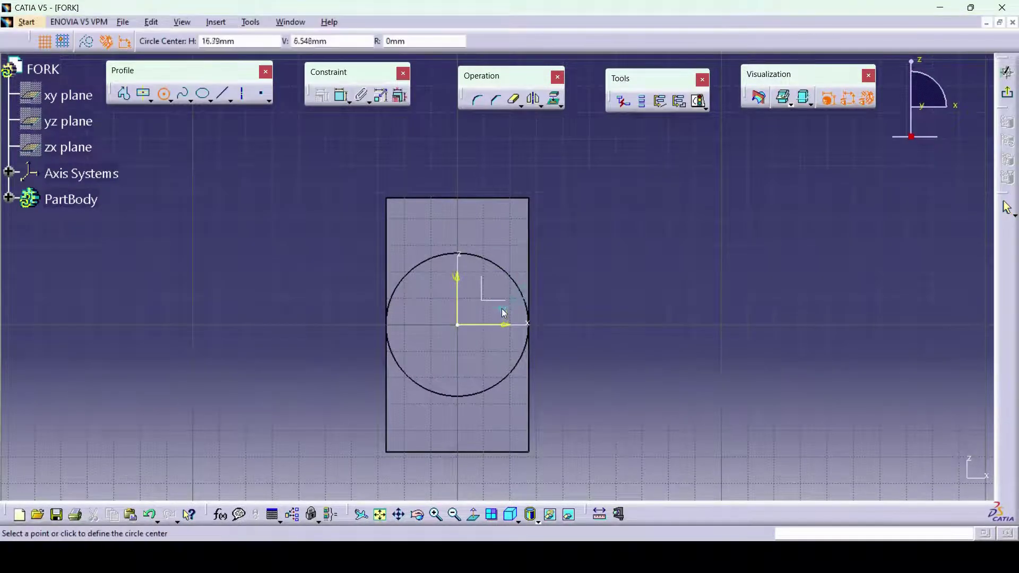
pyautogui.click(468, 329)
pyautogui.click(489, 348)
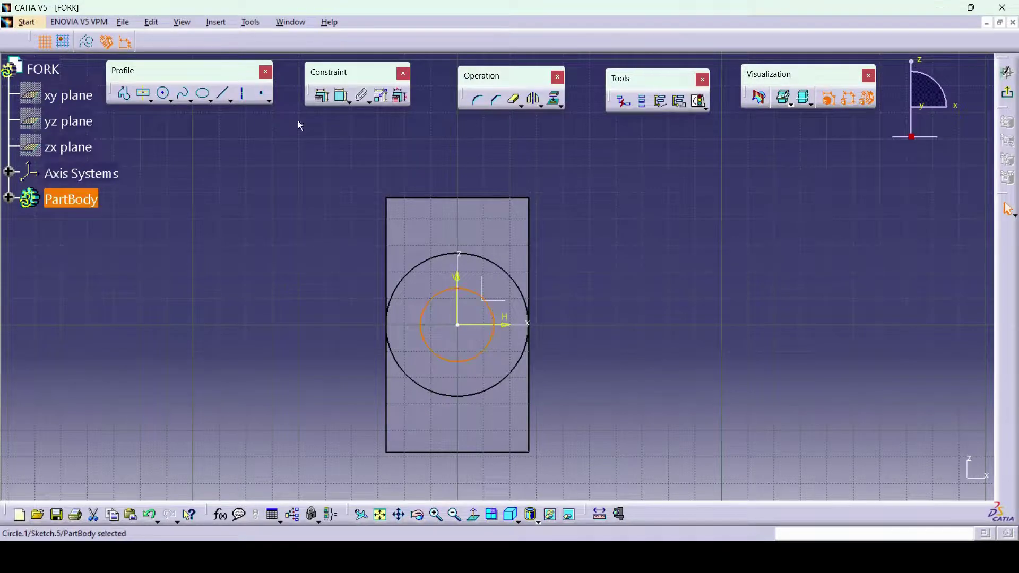
# Draw a three-sided keyway outline about 9 mm wide on top of the circle and trim away the arc inside it.
pyautogui.click(125, 94)
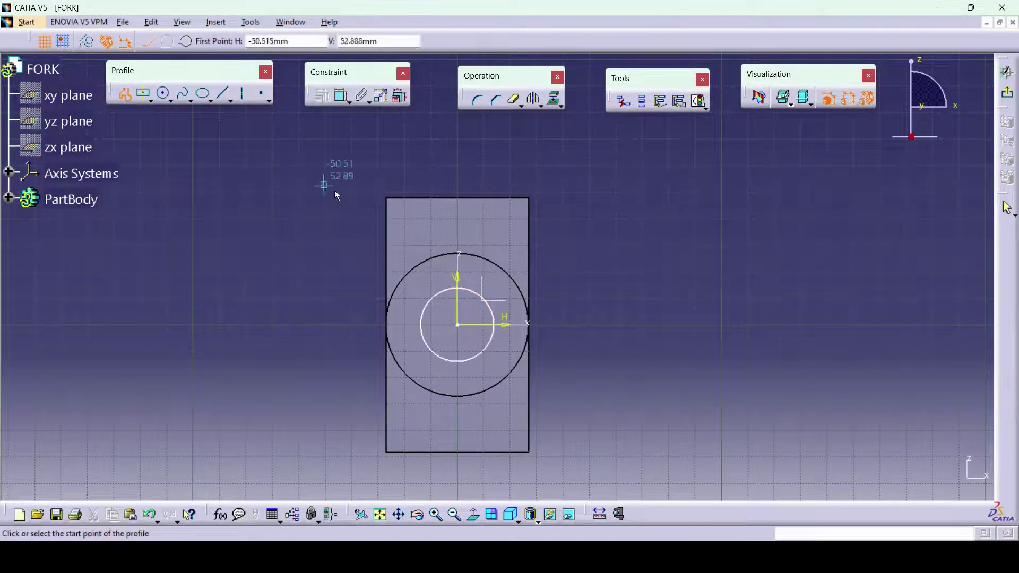
pyautogui.click(453, 293)
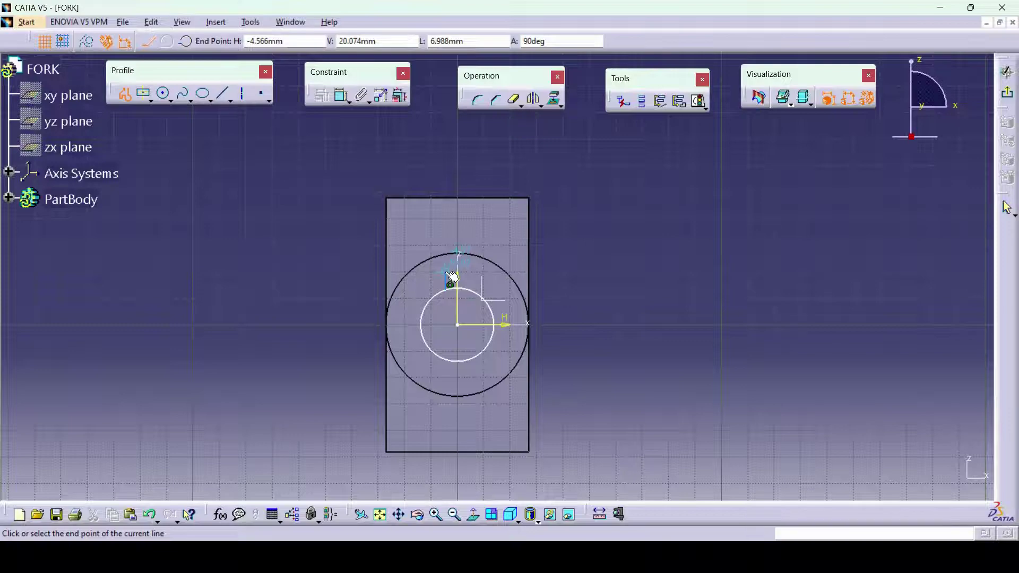
pyautogui.click(452, 277)
pyautogui.click(478, 276)
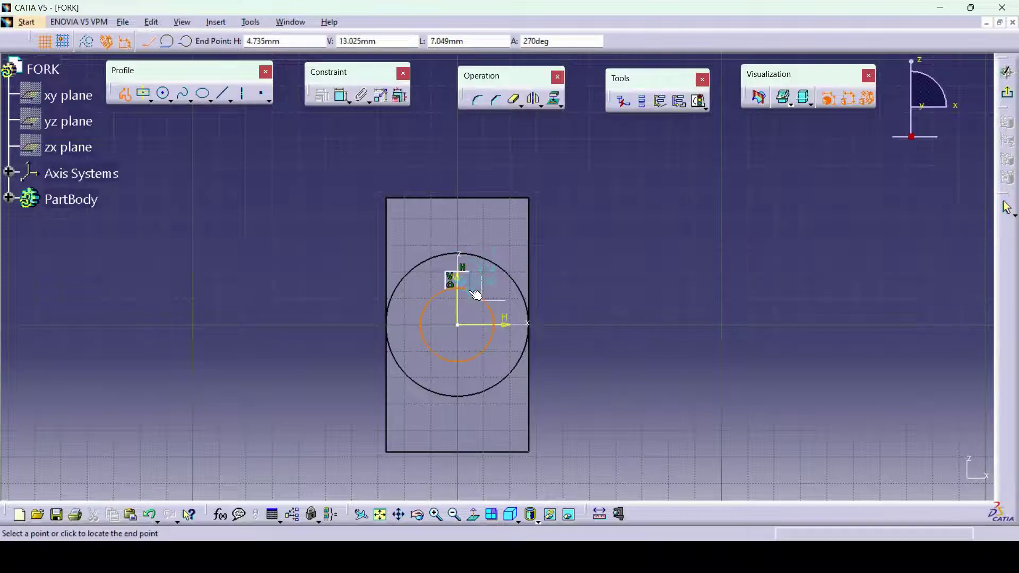
pyautogui.click(470, 292)
pyautogui.click(126, 99)
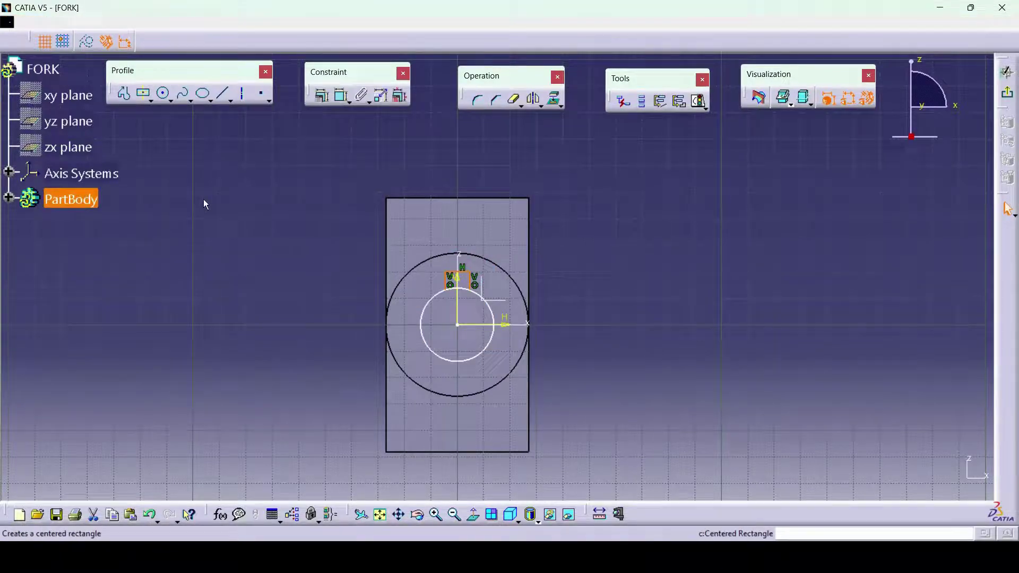
pyautogui.click(513, 101)
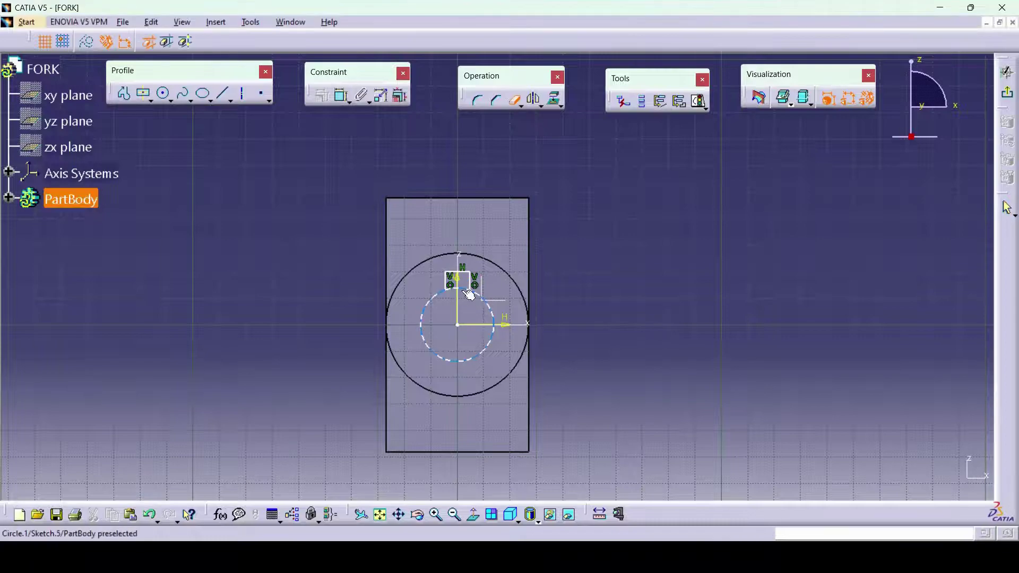
pyautogui.click(460, 289)
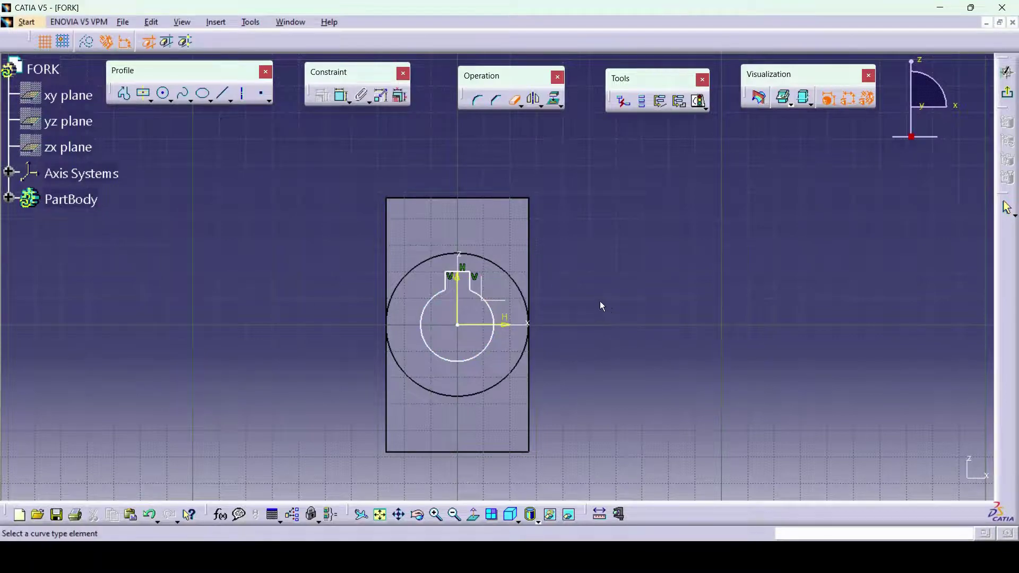
# Dimension the bore circle as a diameter and set it to 30 mm.
pyautogui.click(341, 95)
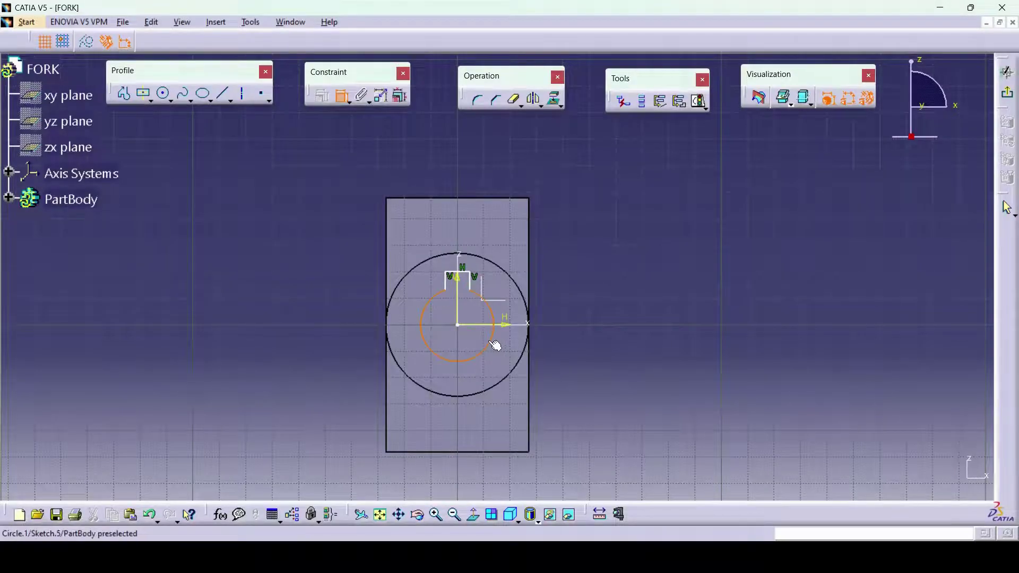
pyautogui.click(492, 333)
pyautogui.doubleClick(569, 349)
pyautogui.click(857, 285)
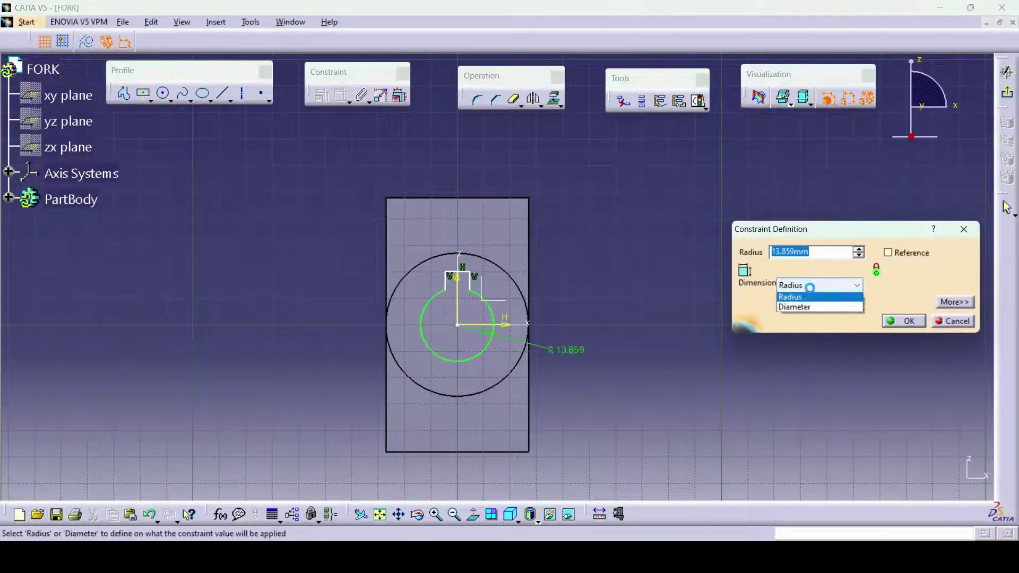
pyautogui.click(807, 307)
pyautogui.doubleClick(821, 251)
pyautogui.write('30')
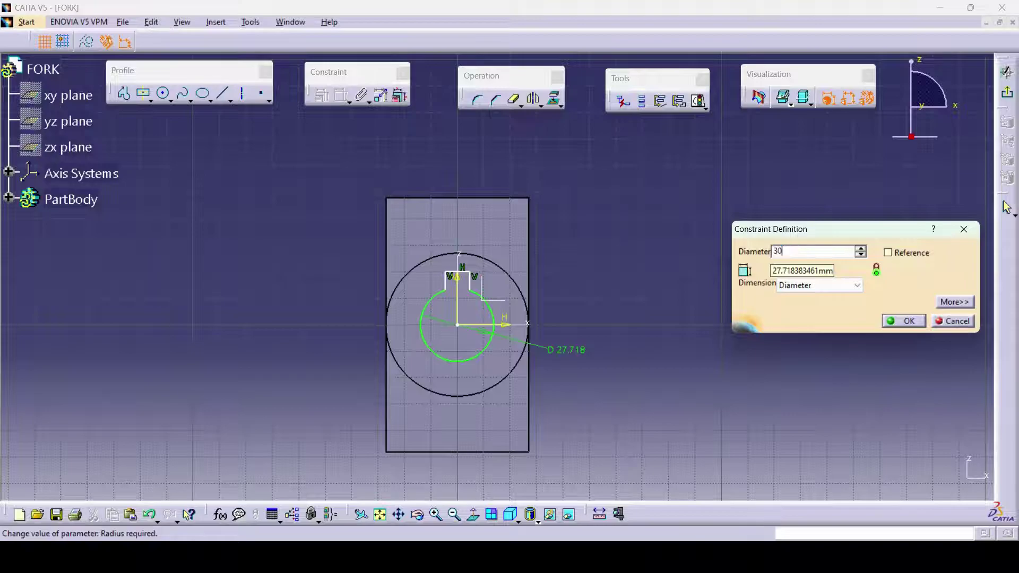
pyautogui.press('Return')
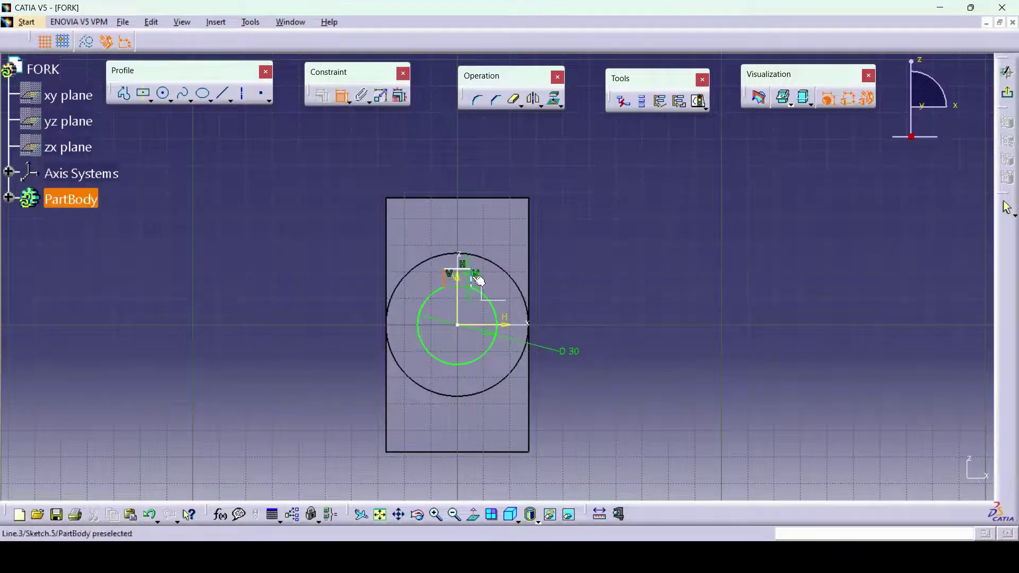
# Make the keyway's two vertical sides symmetric about the sketch's vertical axis.
pyautogui.click(447, 279)
pyautogui.click(477, 280)
pyautogui.rightClick(465, 209)
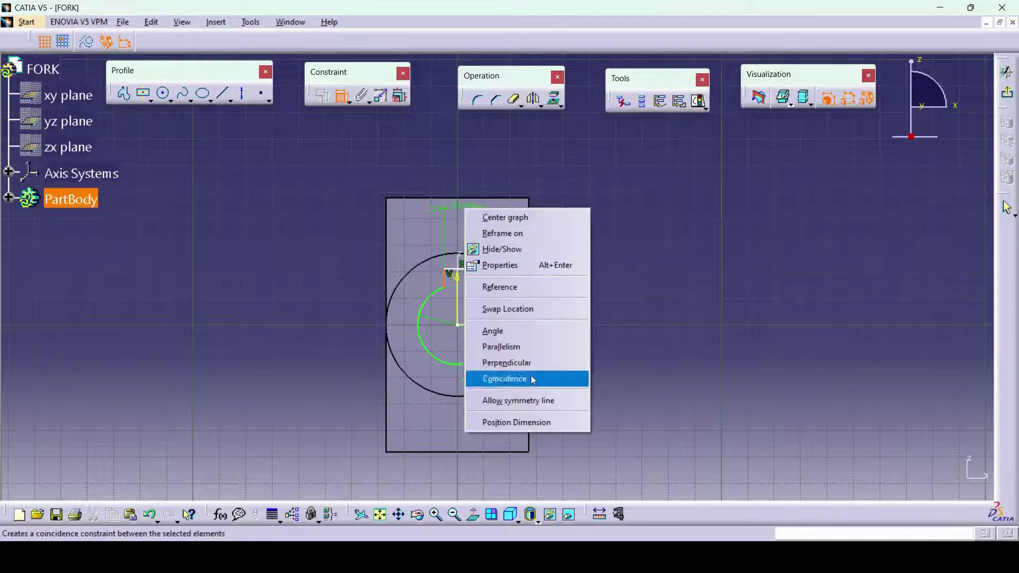
pyautogui.click(543, 402)
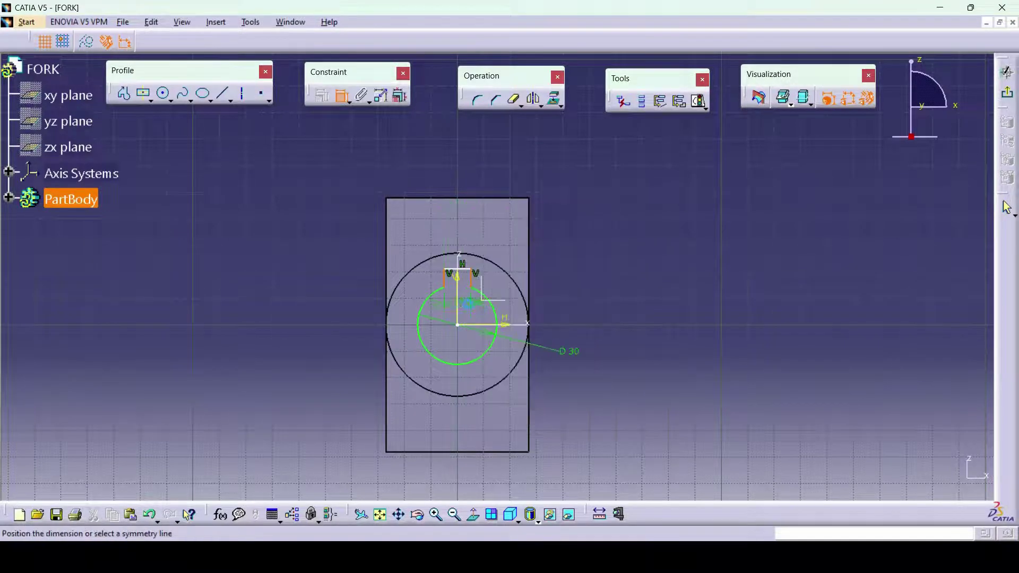
pyautogui.click(457, 307)
# Dimension the keyway's top edge and set its width to 9 mm.
pyautogui.keyDown('ctrl'); pyautogui.moveTo(537, 336); pyautogui.dragTo(555, 277, button='middle'); pyautogui.keyUp('ctrl')
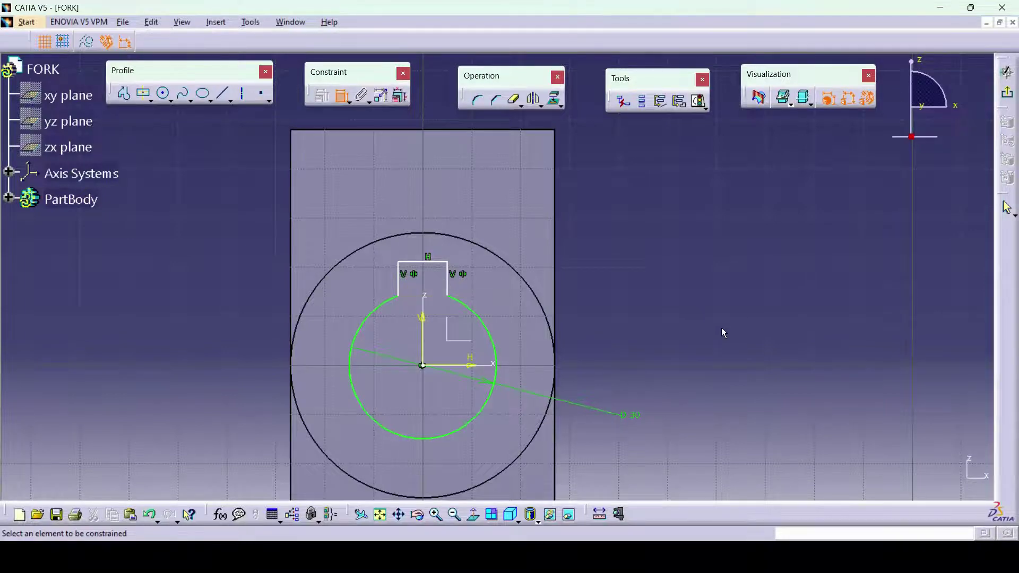
pyautogui.click(444, 267)
pyautogui.click(431, 215)
pyautogui.doubleClick(431, 215)
pyautogui.write('9')
pyautogui.press('Return')
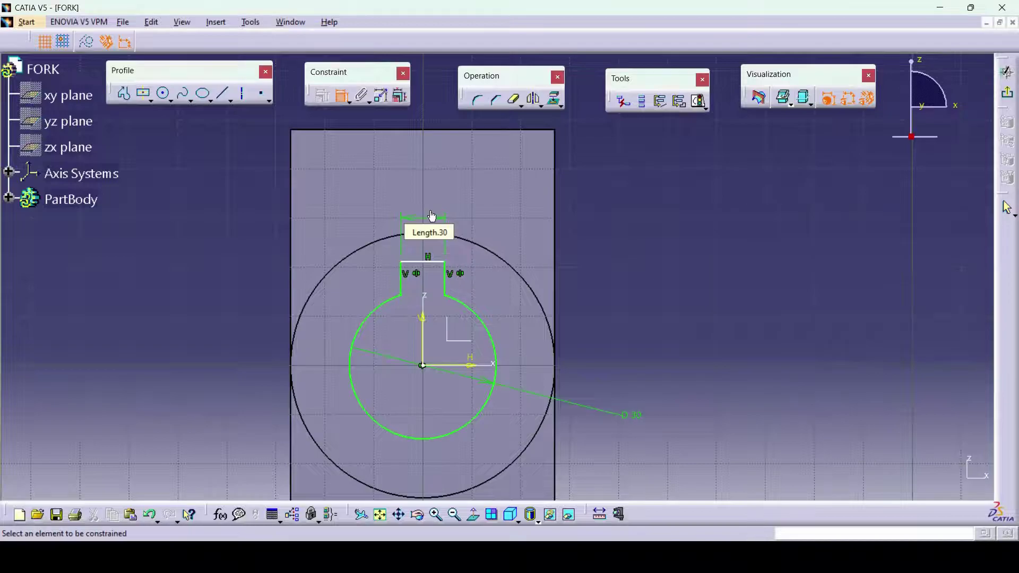
# Dimension the keyway's vertical side and set its height to 5 mm.
pyautogui.click(445, 281)
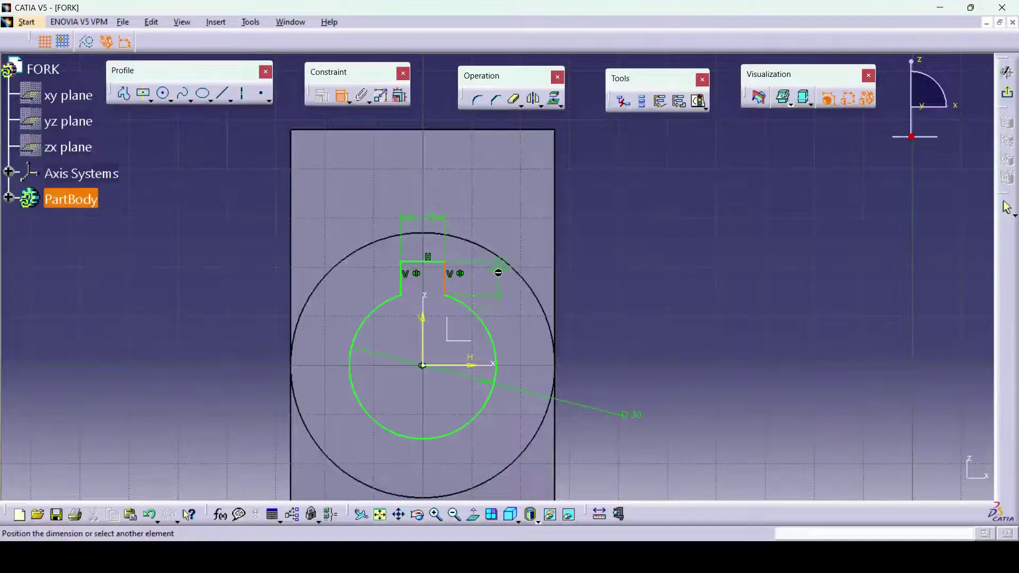
pyautogui.click(489, 278)
pyautogui.doubleClick(490, 280)
pyautogui.write('5')
pyautogui.press('Return')
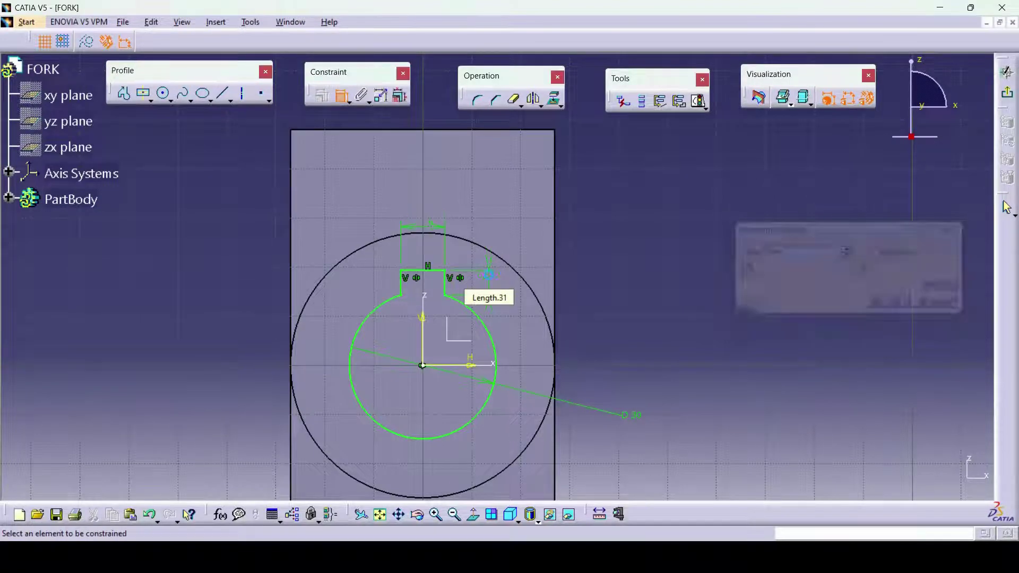
# Finish the keyed bore sketch and cut it through the hub and base plate as a pocket limited Up to next.
pyautogui.click(1007, 93)
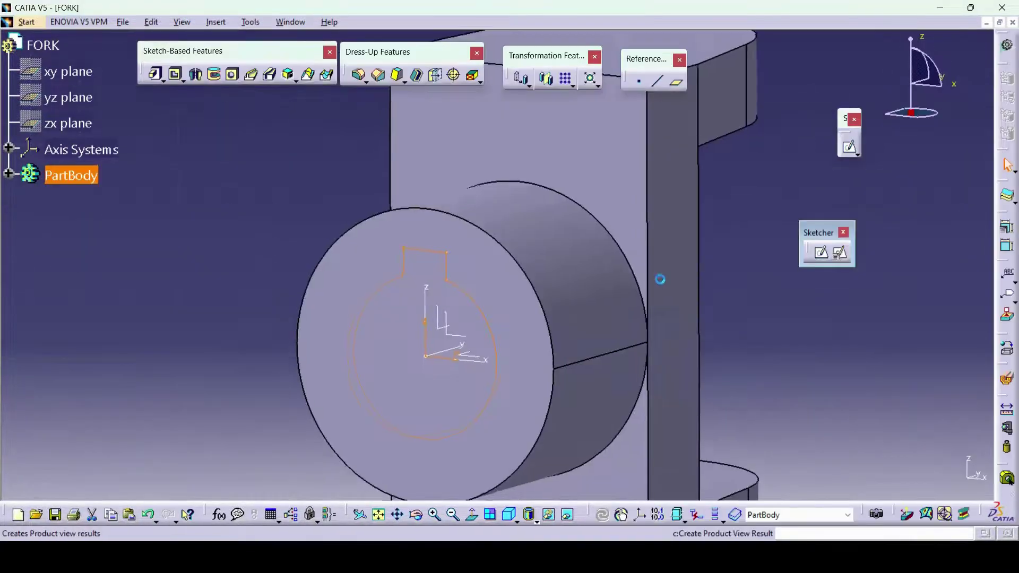
pyautogui.moveTo(618, 263)
pyautogui.mouseDown(button='middle')
pyautogui.moveTo(558, 239)
pyautogui.moveTo(563, 318)
pyautogui.moveTo(655, 244)
pyautogui.moveTo(439, 309)
pyautogui.moveTo(626, 297)
pyautogui.mouseUp(button='middle')
pyautogui.moveTo(667, 254); pyautogui.dragTo(536, 284, button='middle')
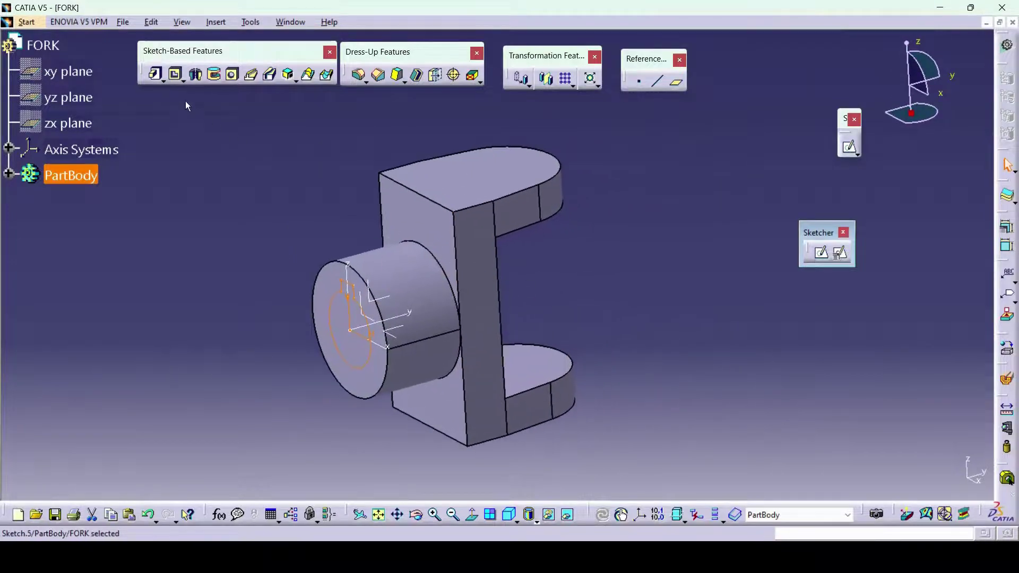
pyautogui.click(176, 76)
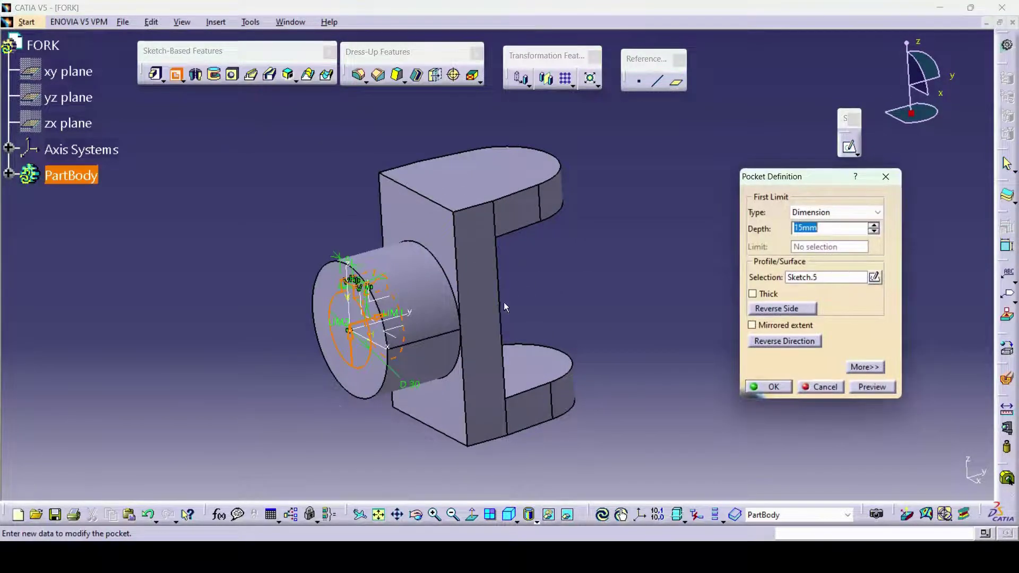
pyautogui.moveTo(504, 302); pyautogui.dragTo(705, 244, button='middle')
pyautogui.click(833, 212)
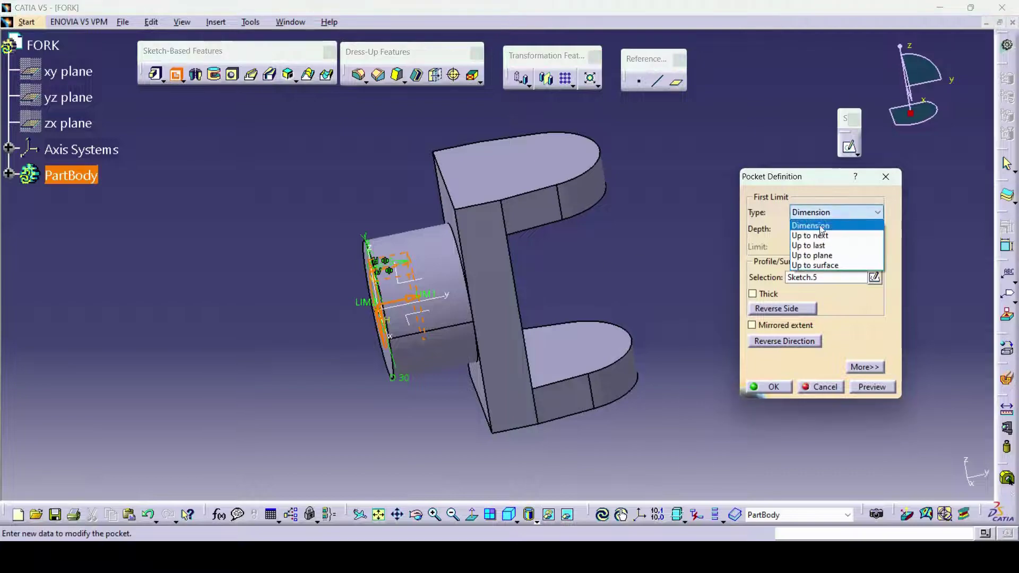
pyautogui.click(816, 238)
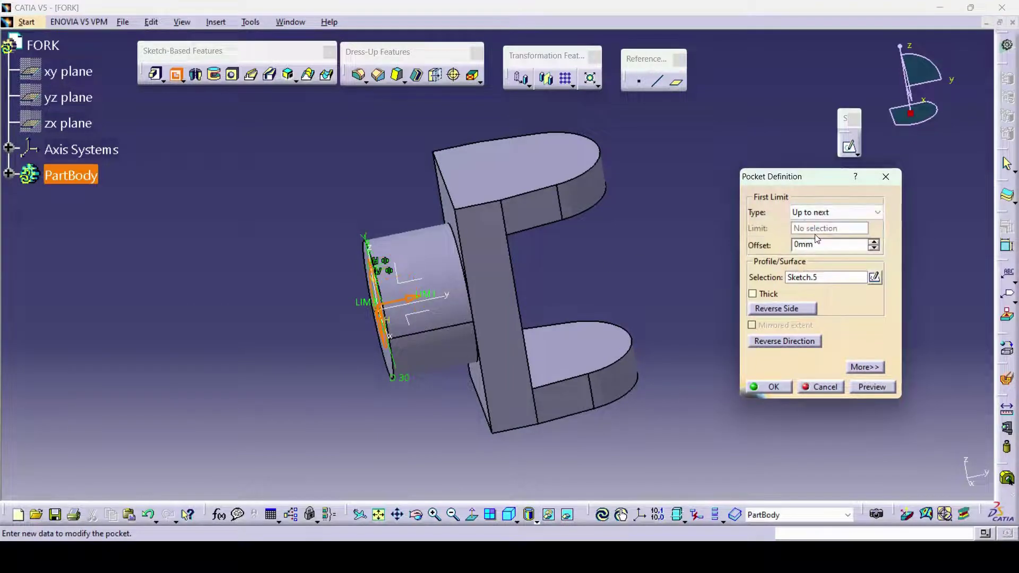
pyautogui.click(770, 387)
# Apply a 5 mm edge fillet to the circular edge where the hub meets the base plate.
pyautogui.moveTo(733, 284)
pyautogui.mouseDown(button='middle')
pyautogui.moveTo(610, 306)
pyautogui.moveTo(446, 302)
pyautogui.moveTo(662, 311)
pyautogui.moveTo(692, 291)
pyautogui.mouseUp(button='middle')
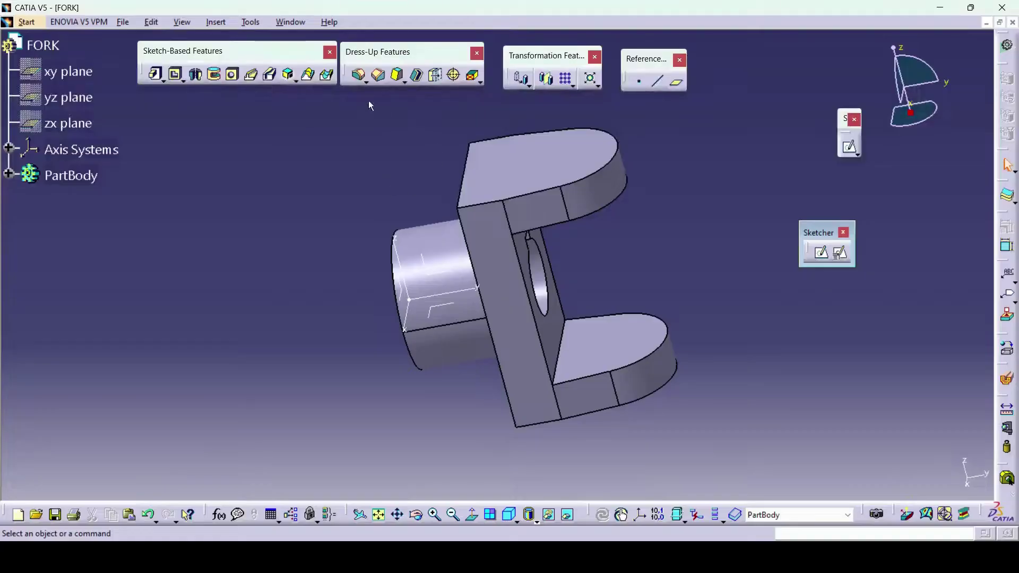
pyautogui.click(359, 75)
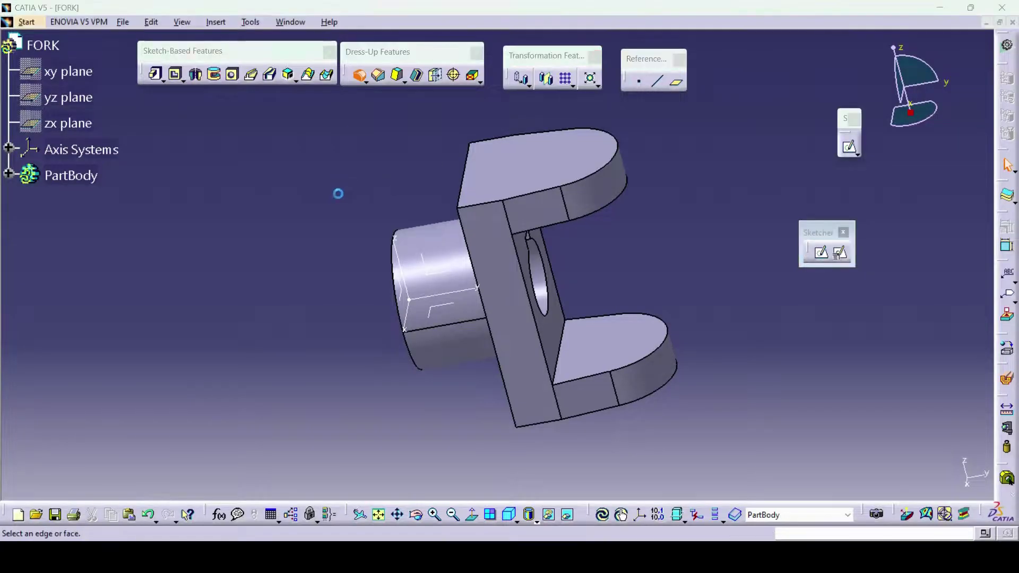
pyautogui.moveTo(340, 192); pyautogui.dragTo(416, 195, button='middle')
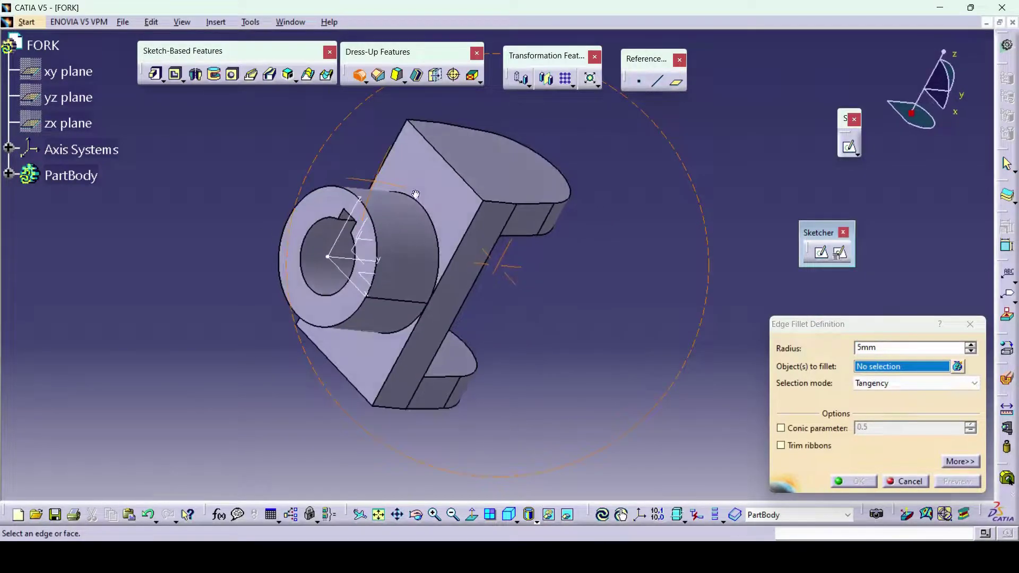
pyautogui.click(440, 230)
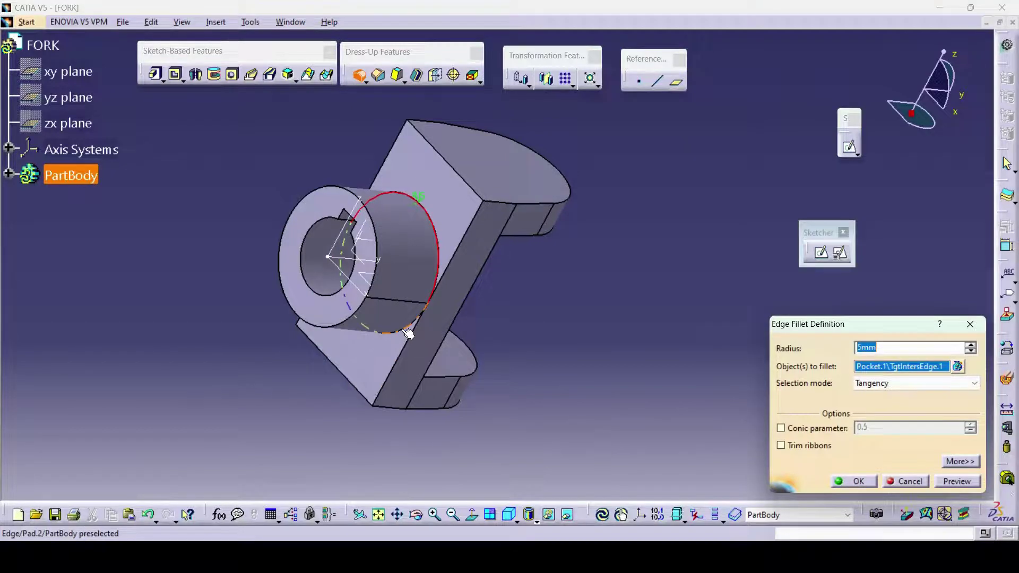
pyautogui.press('Return')
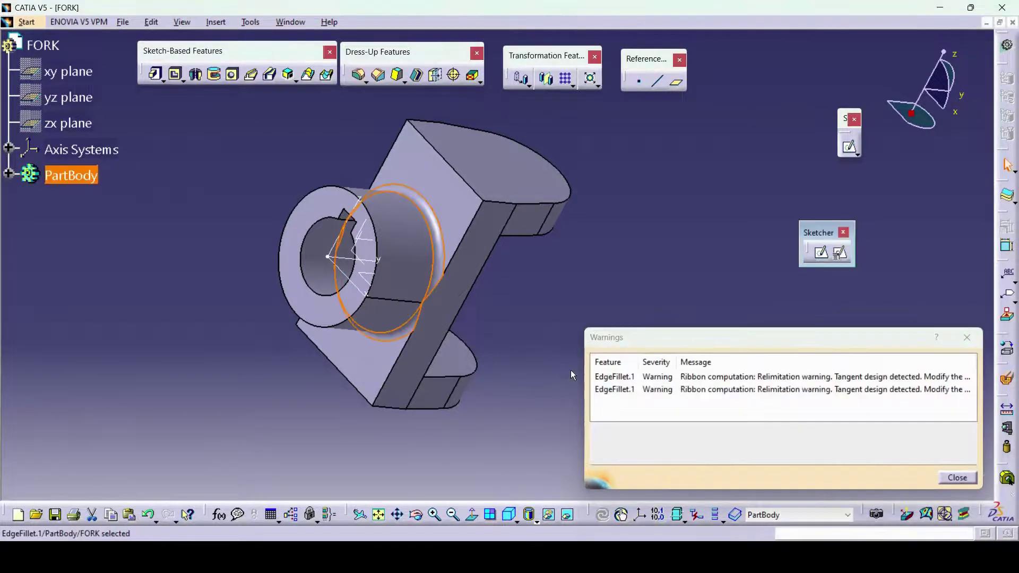
# Dismiss the fillet warnings and round the base plate's two outer hub-side edges with a 9 mm edge fillet.
pyautogui.click(952, 479)
pyautogui.click(628, 305)
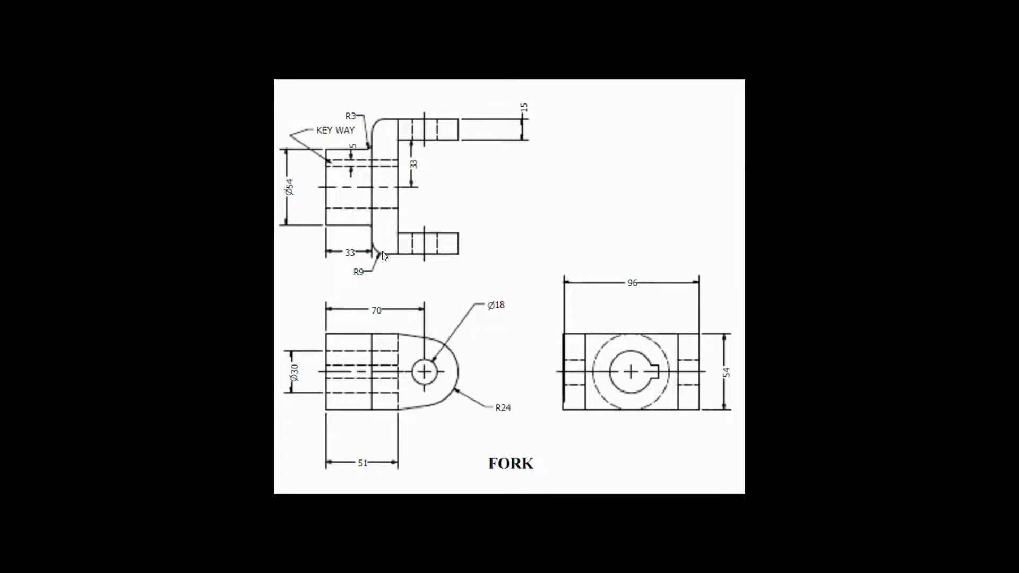
pyautogui.hotkey('alt', 'Tab')
pyautogui.moveTo(586, 261); pyautogui.dragTo(473, 263, button='middle')
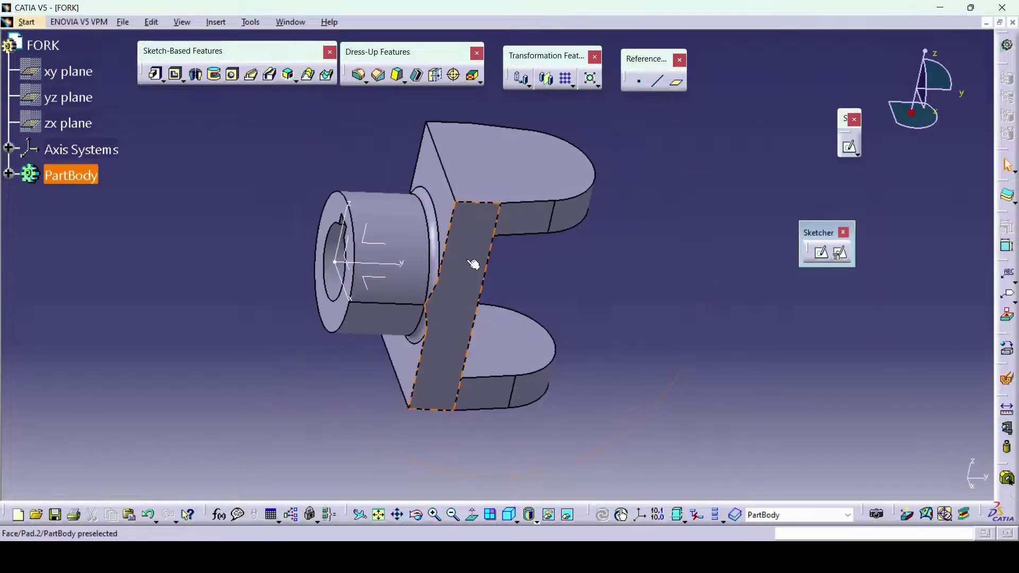
pyautogui.click(359, 75)
pyautogui.click(441, 163)
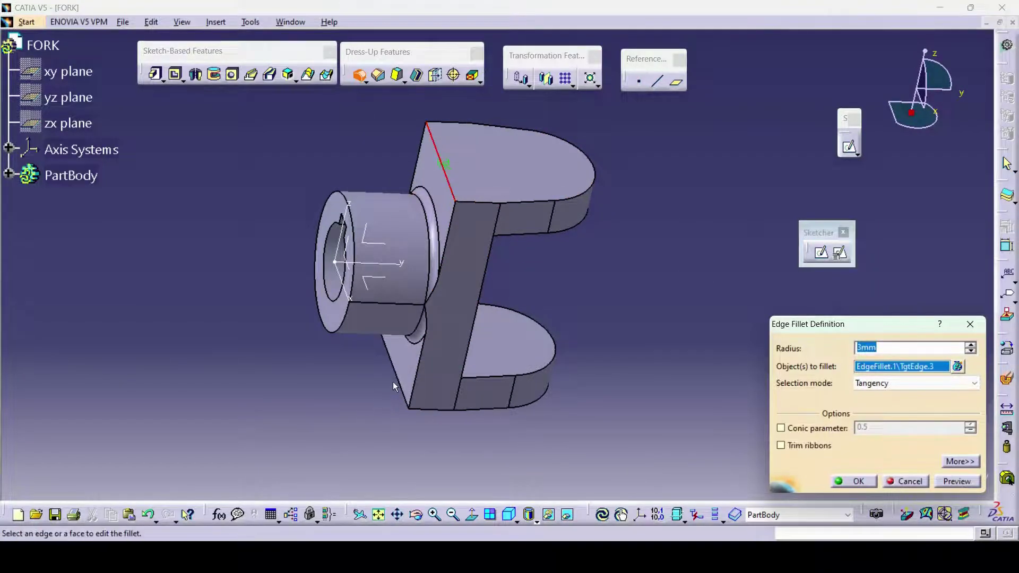
pyautogui.hotkey('alt', 'Tab')
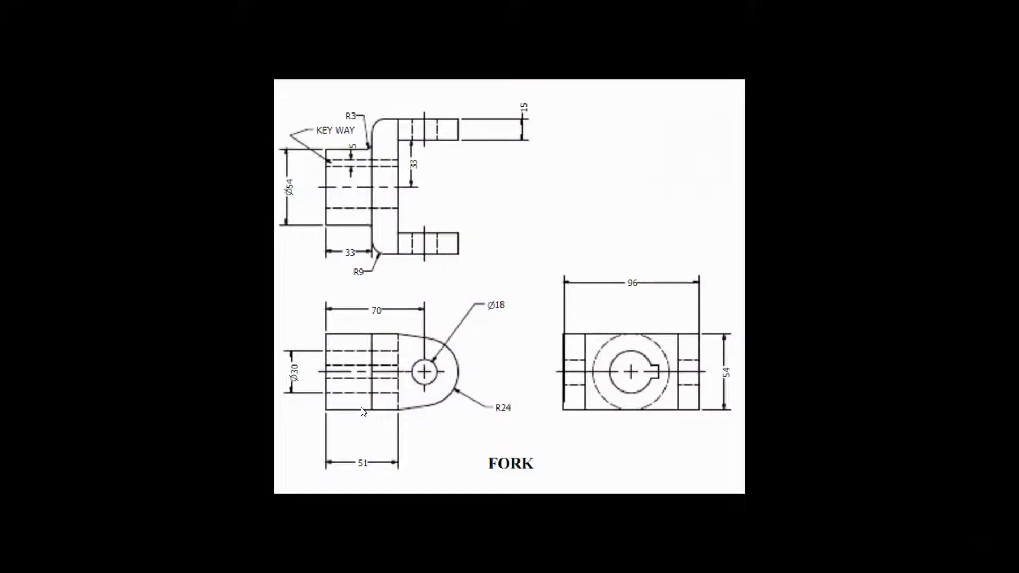
pyautogui.hotkey('alt', 'Tab')
pyautogui.doubleClick(880, 349)
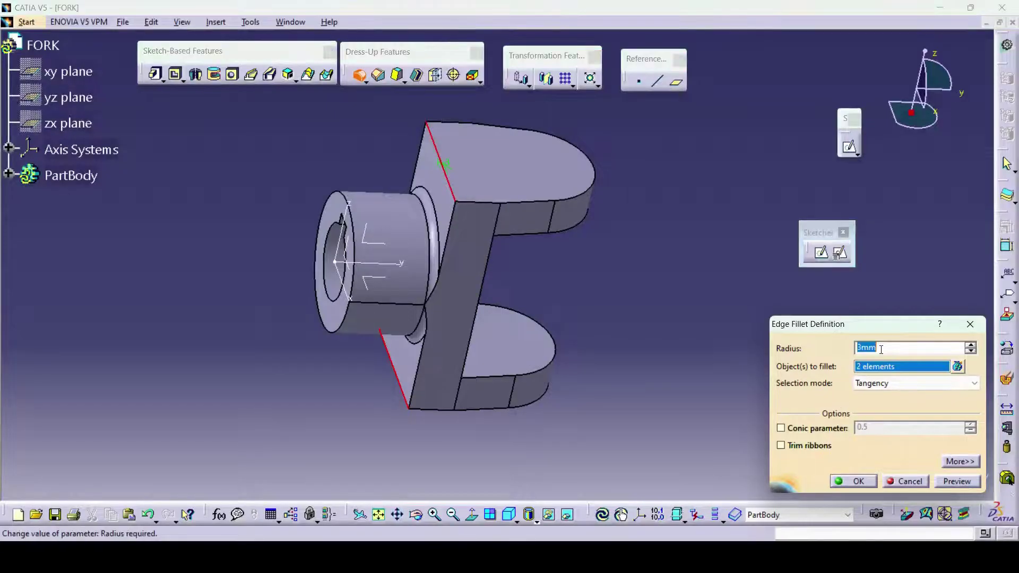
pyautogui.write('9')
pyautogui.press('Return')
pyautogui.click(701, 336)
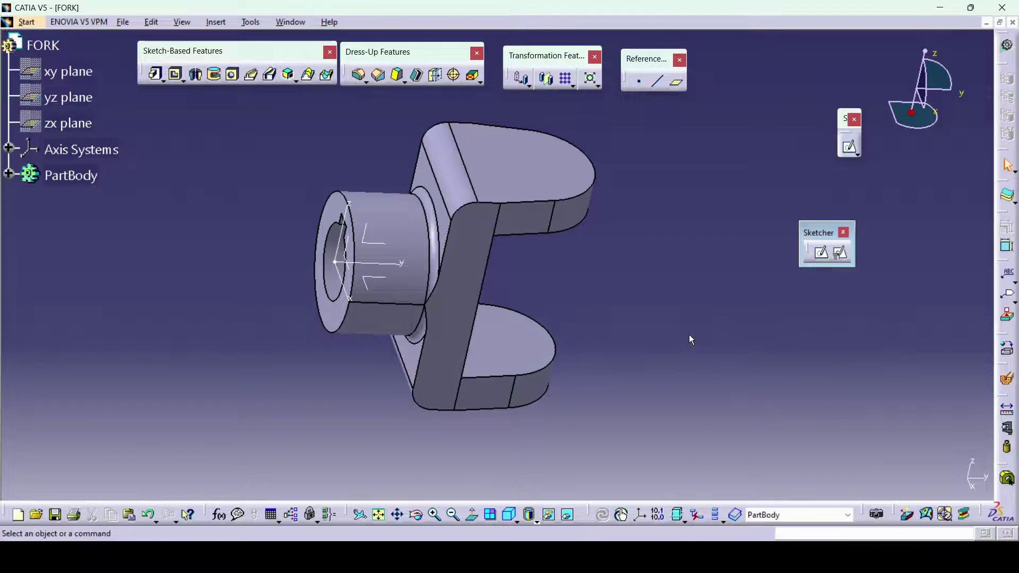
# Start a hole on the upper lug's top face, concentric with the lug's rounded edge.
pyautogui.moveTo(689, 334); pyautogui.dragTo(619, 322, button='middle')
pyautogui.hotkey('alt', 'Tab')
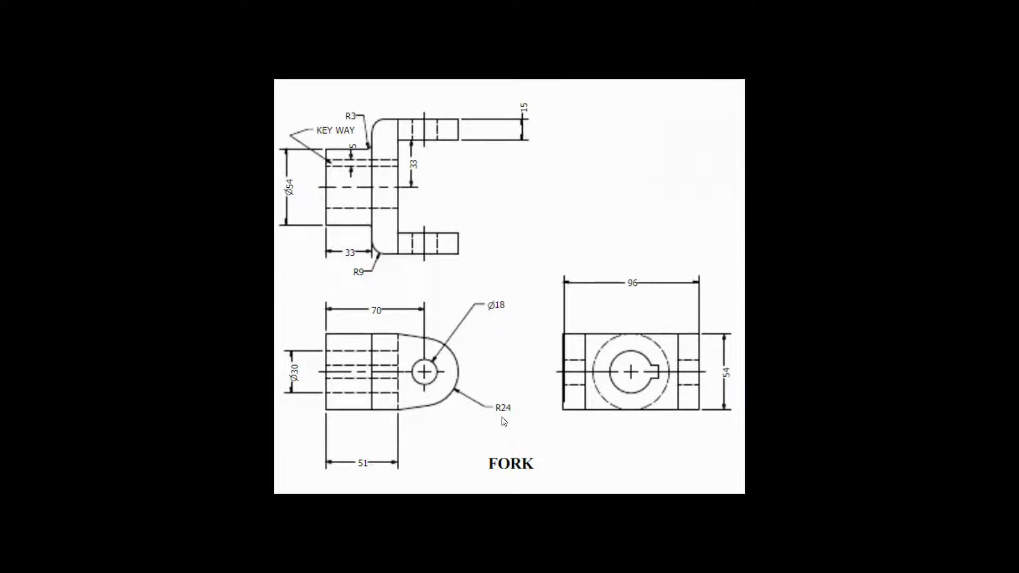
pyautogui.hotkey('alt', 'Tab')
pyautogui.moveTo(648, 296); pyautogui.dragTo(551, 328, button='middle')
pyautogui.click(237, 80)
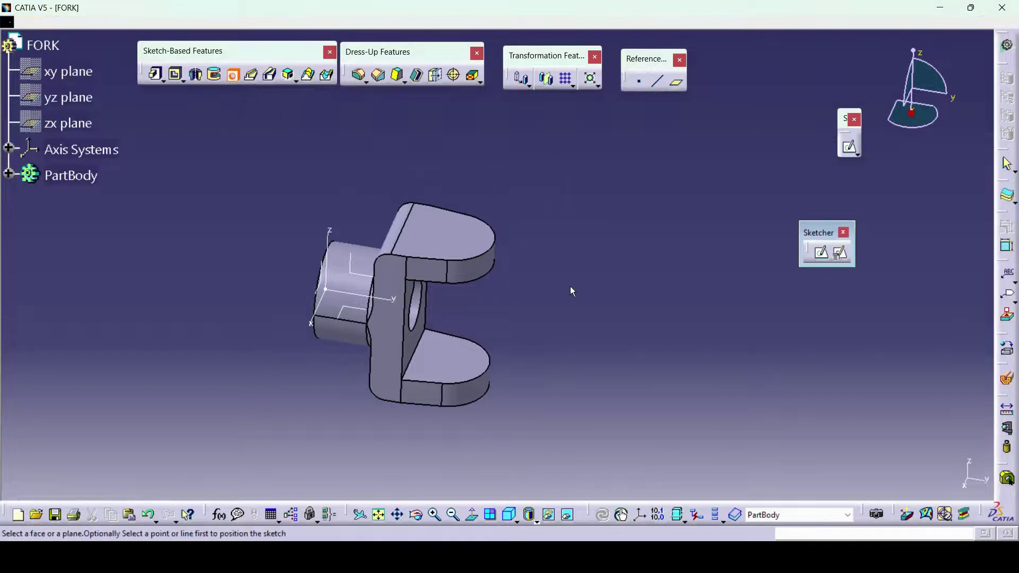
pyautogui.moveTo(570, 285); pyautogui.dragTo(574, 264, button='middle')
pyautogui.moveTo(574, 265); pyautogui.dragTo(578, 282, button='middle')
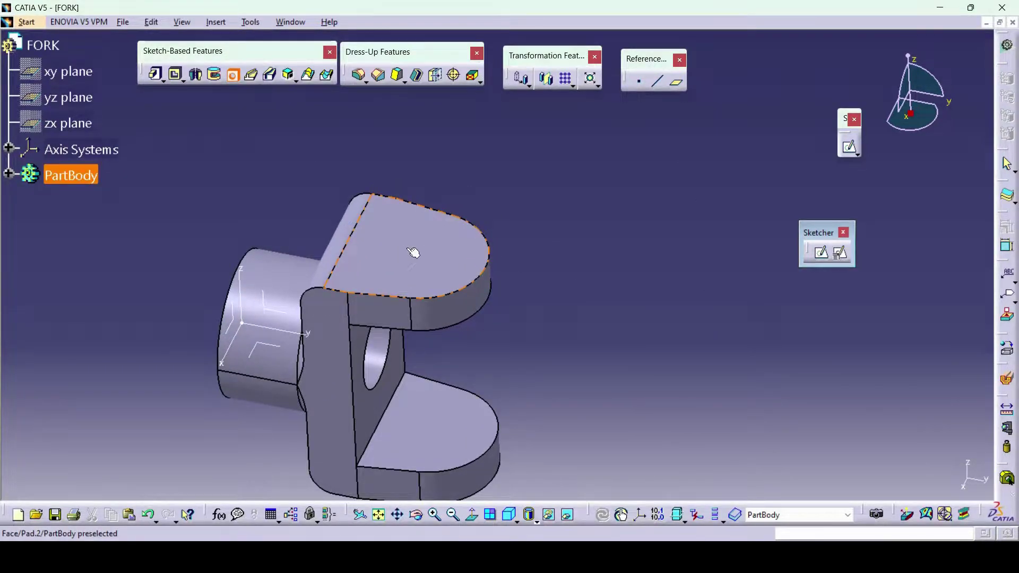
pyautogui.click(489, 251)
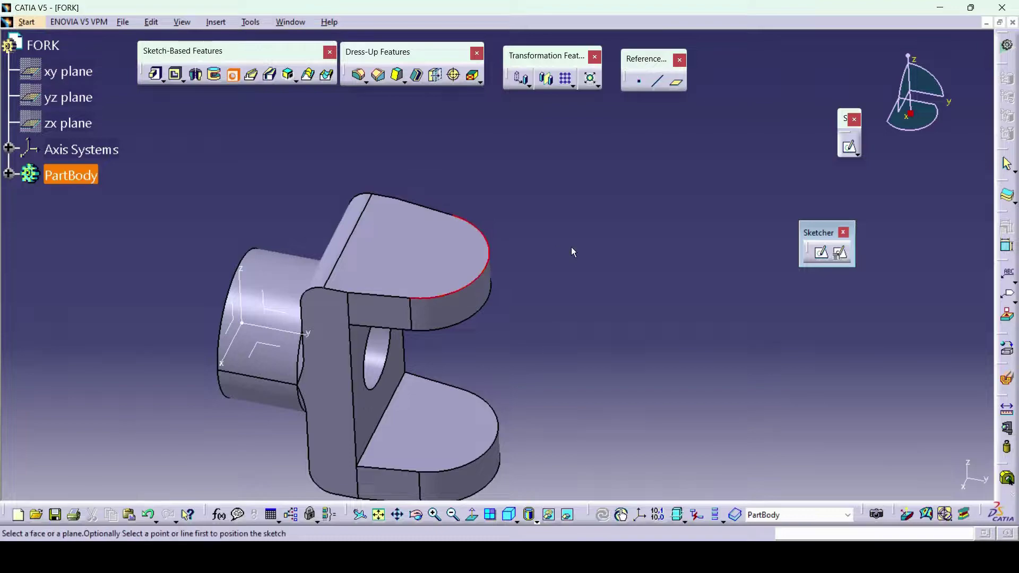
pyautogui.click(425, 248)
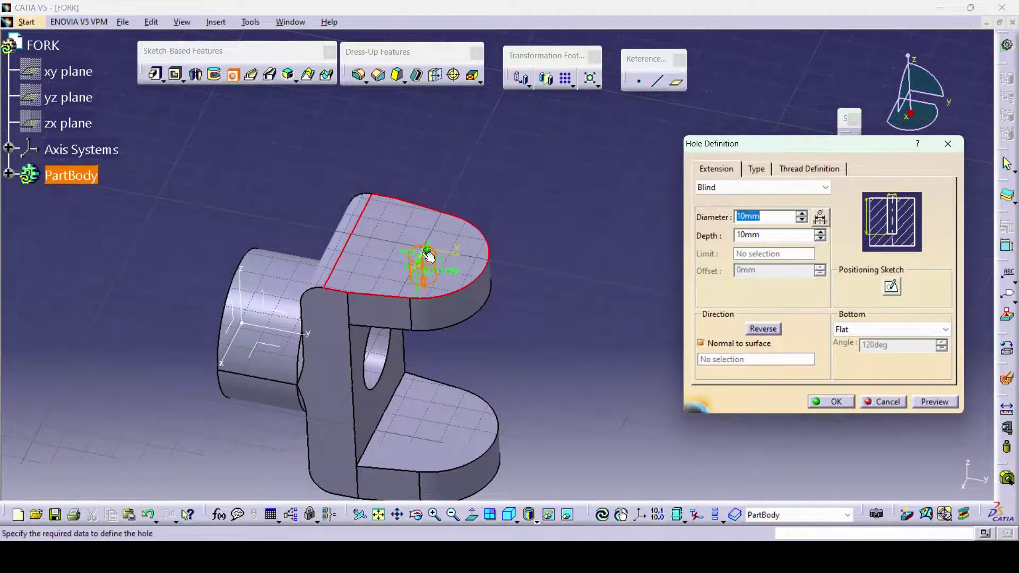
# Set the hole's diameter to 18 mm and its extension to Up To Last, cutting through both lugs.
pyautogui.write('18')
pyautogui.click(779, 187)
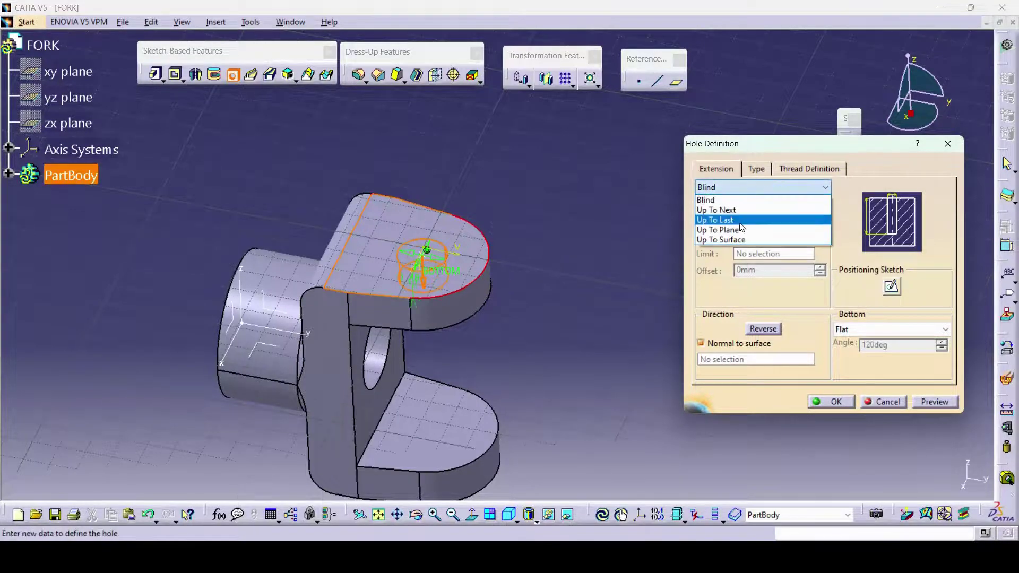
pyautogui.click(711, 216)
pyautogui.click(835, 402)
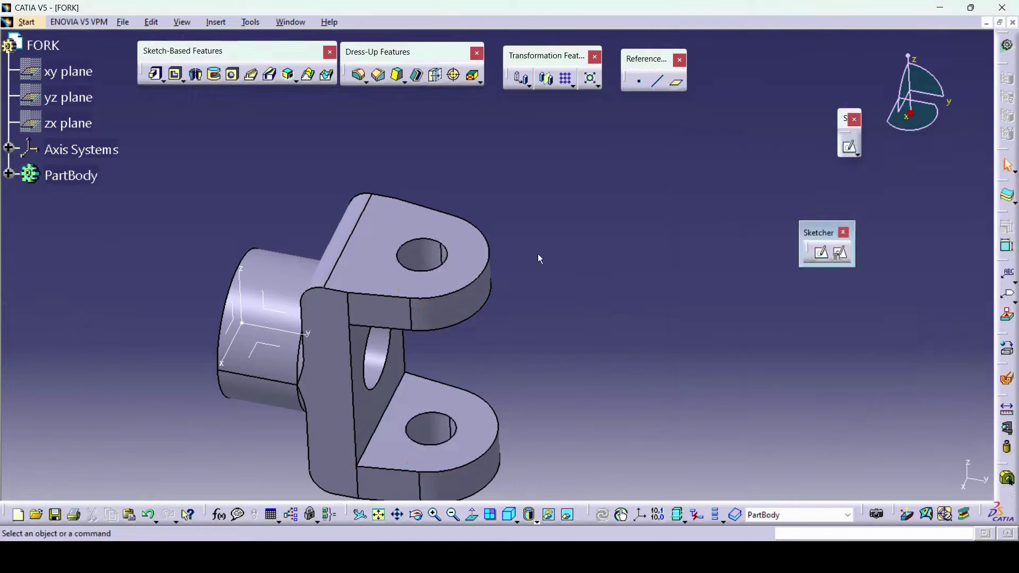
pyautogui.moveTo(537, 254); pyautogui.dragTo(601, 237, button='middle')
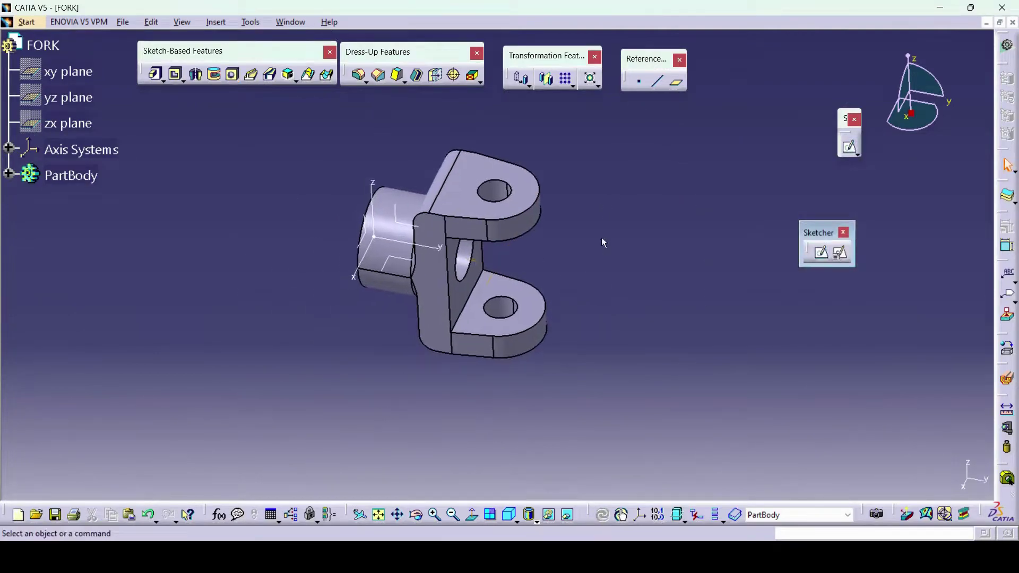
# Change the fill color of the PartBody to cyan.
pyautogui.rightClick(91, 177)
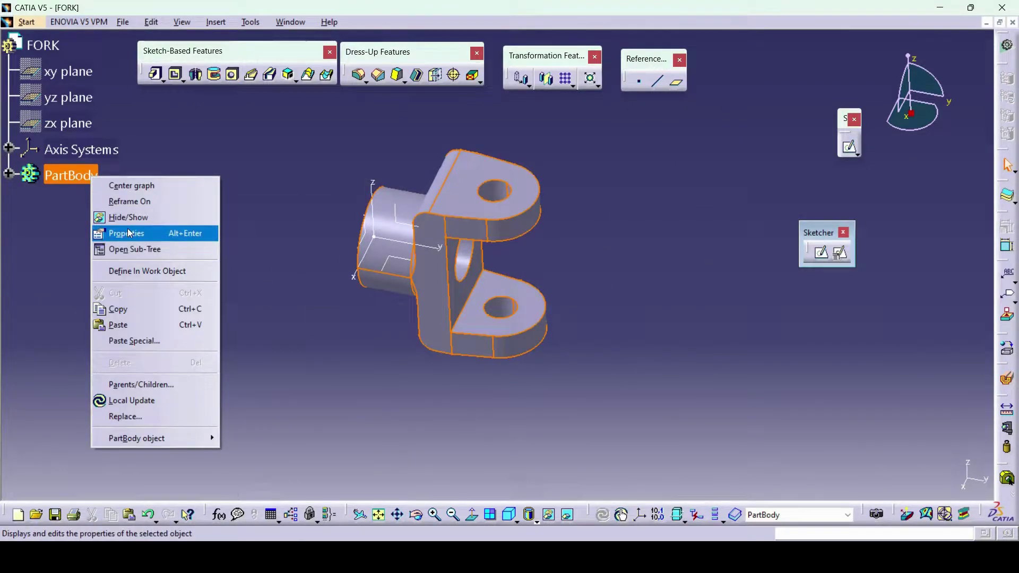
pyautogui.click(129, 233)
pyautogui.click(92, 189)
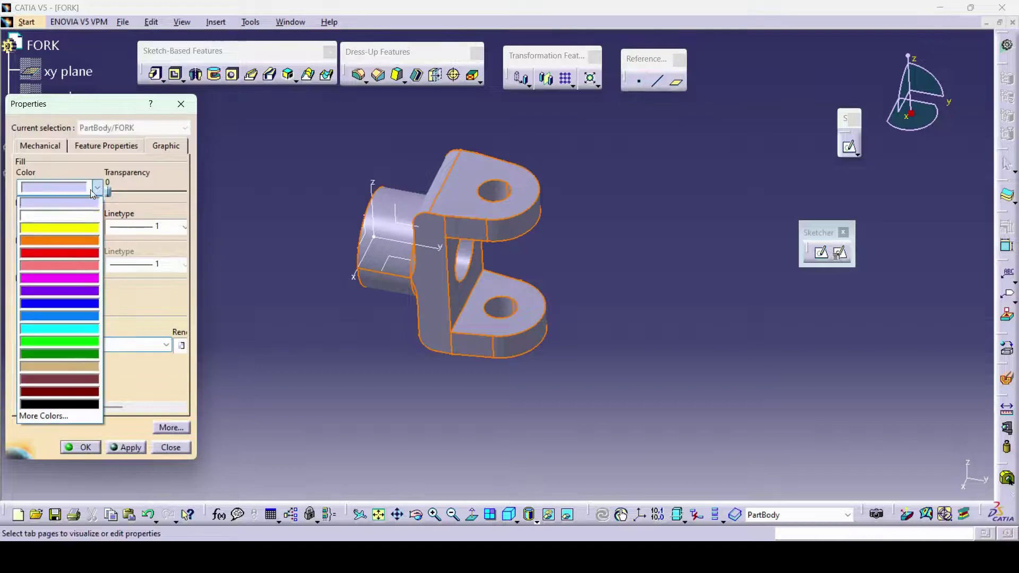
pyautogui.click(54, 323)
pyautogui.click(80, 448)
pyautogui.moveTo(303, 336); pyautogui.dragTo(255, 322, button='middle')
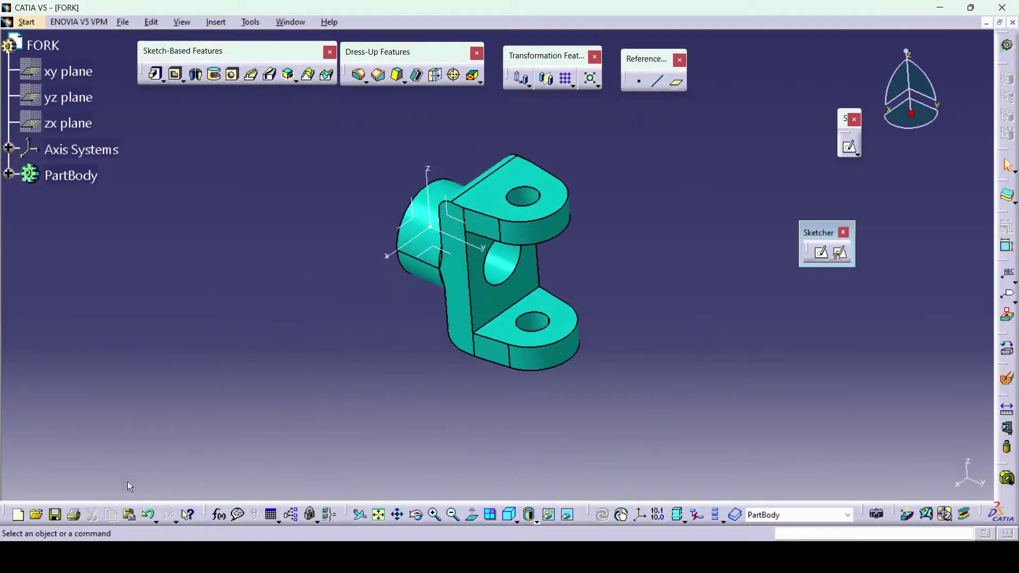
# Save the part as FORK 1 in the UNIVERSAL COUPLING folder and close the document.
pyautogui.click(56, 515)
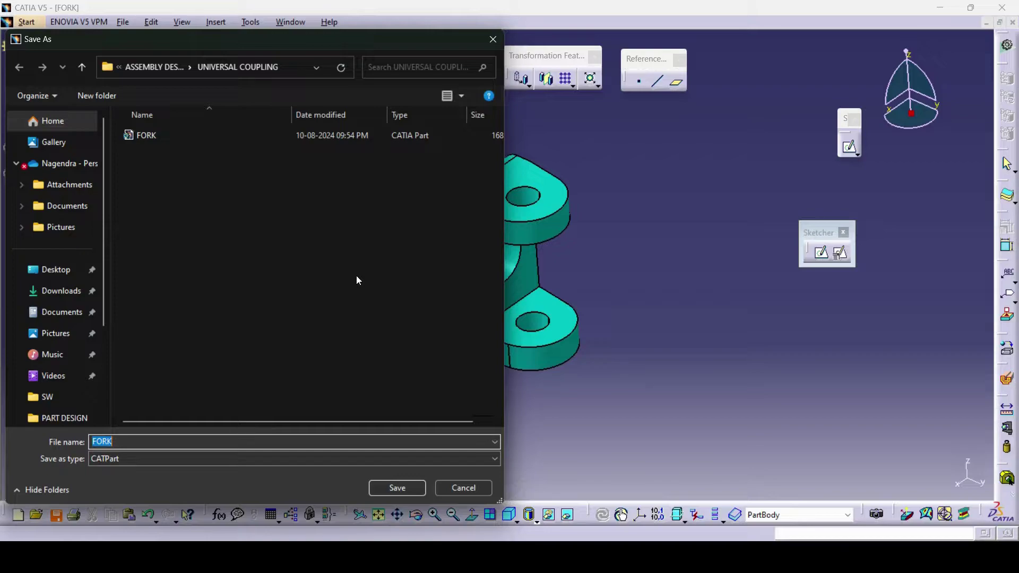
pyautogui.click(155, 67)
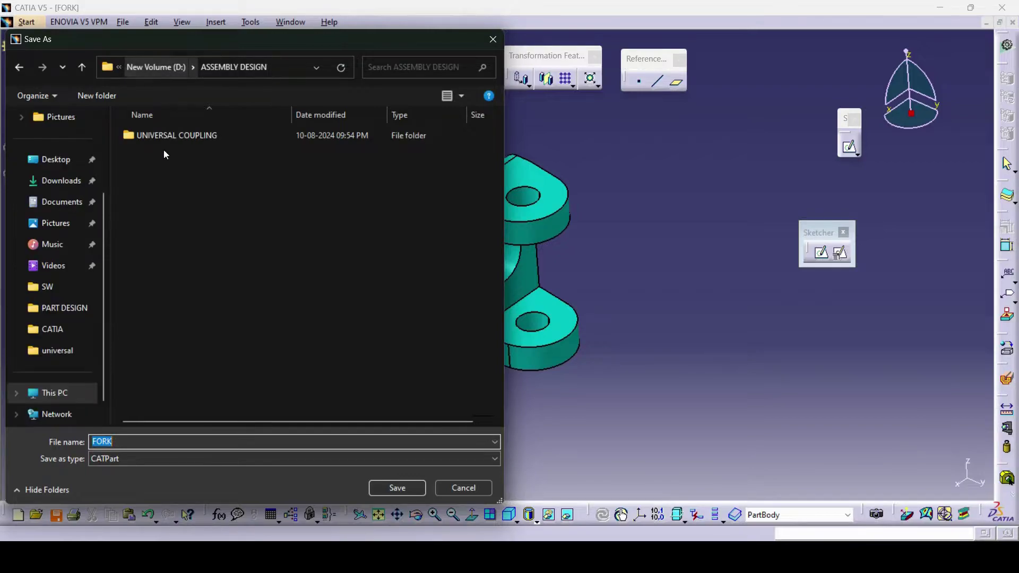
pyautogui.doubleClick(202, 133)
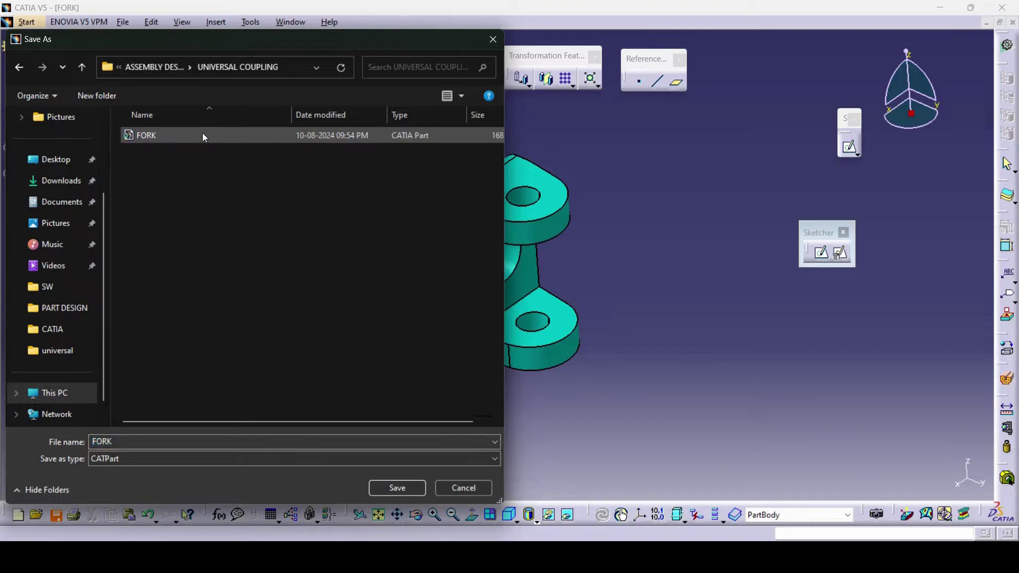
pyautogui.click(133, 441)
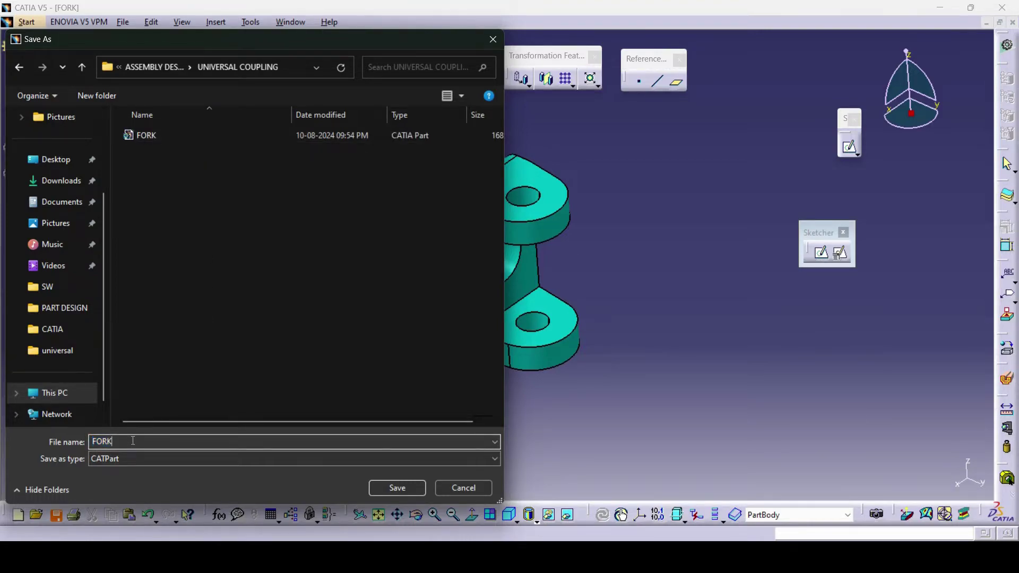
pyautogui.write('1')
pyautogui.click(397, 489)
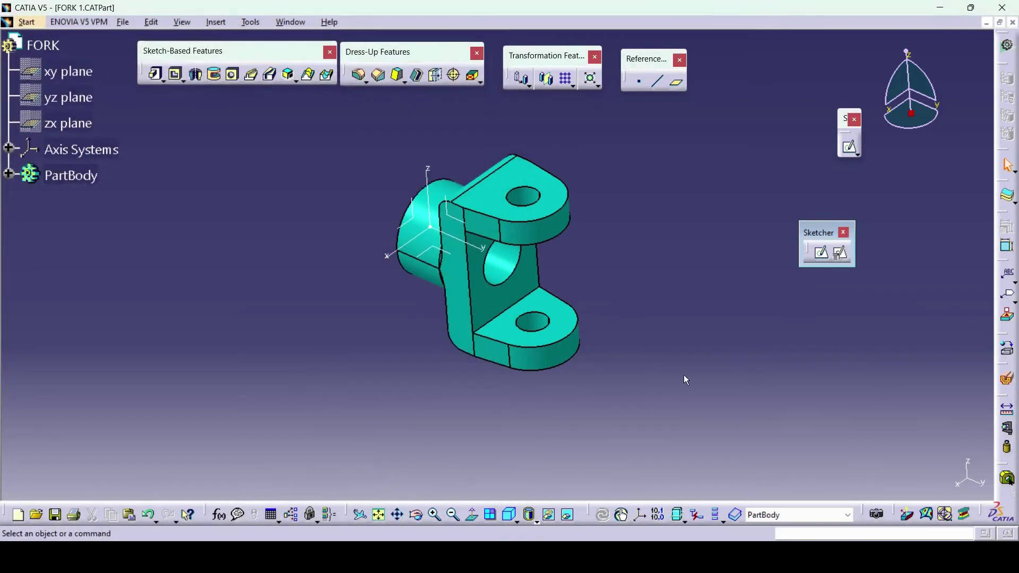
pyautogui.click(1013, 22)
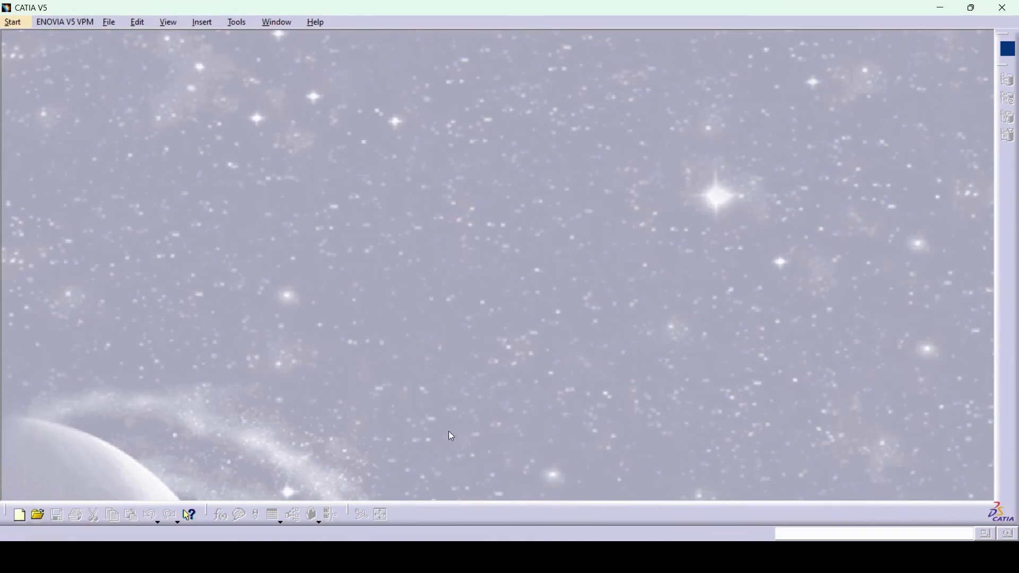